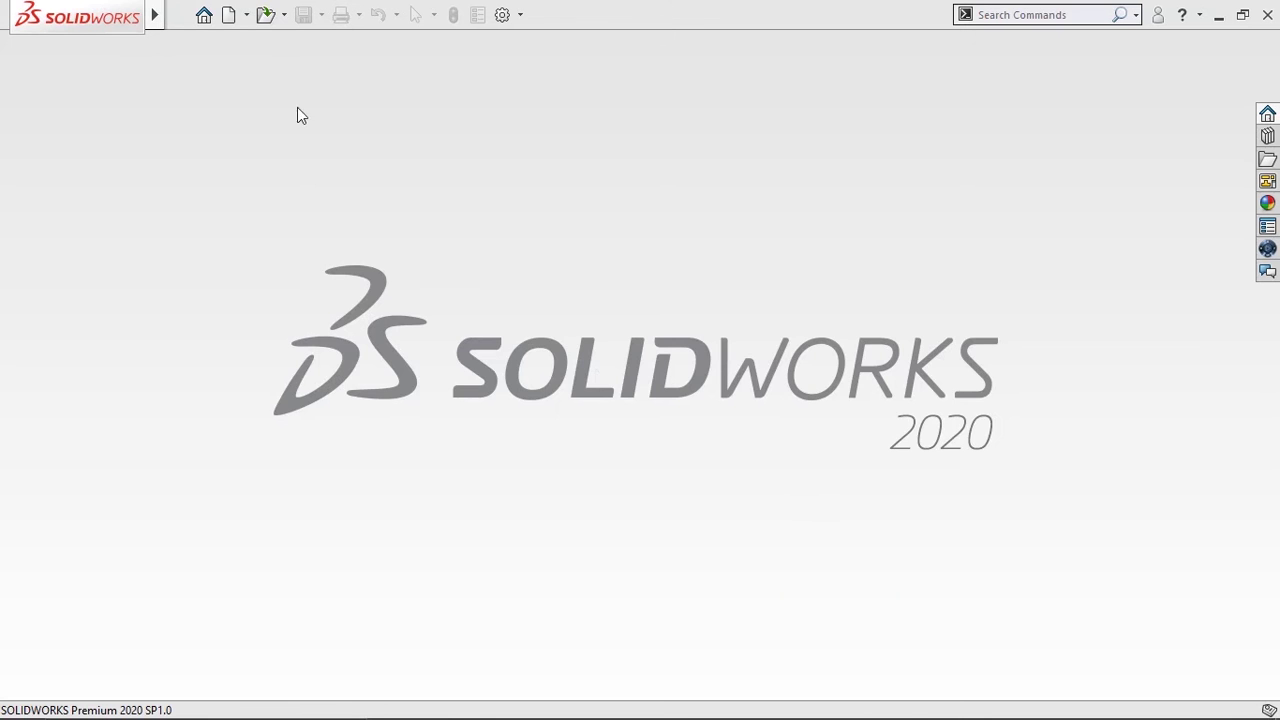
Bring up the New SOLIDWORKS Document dialog with Ctrl+N
{"action": "key", "text": "ctrl+n"}
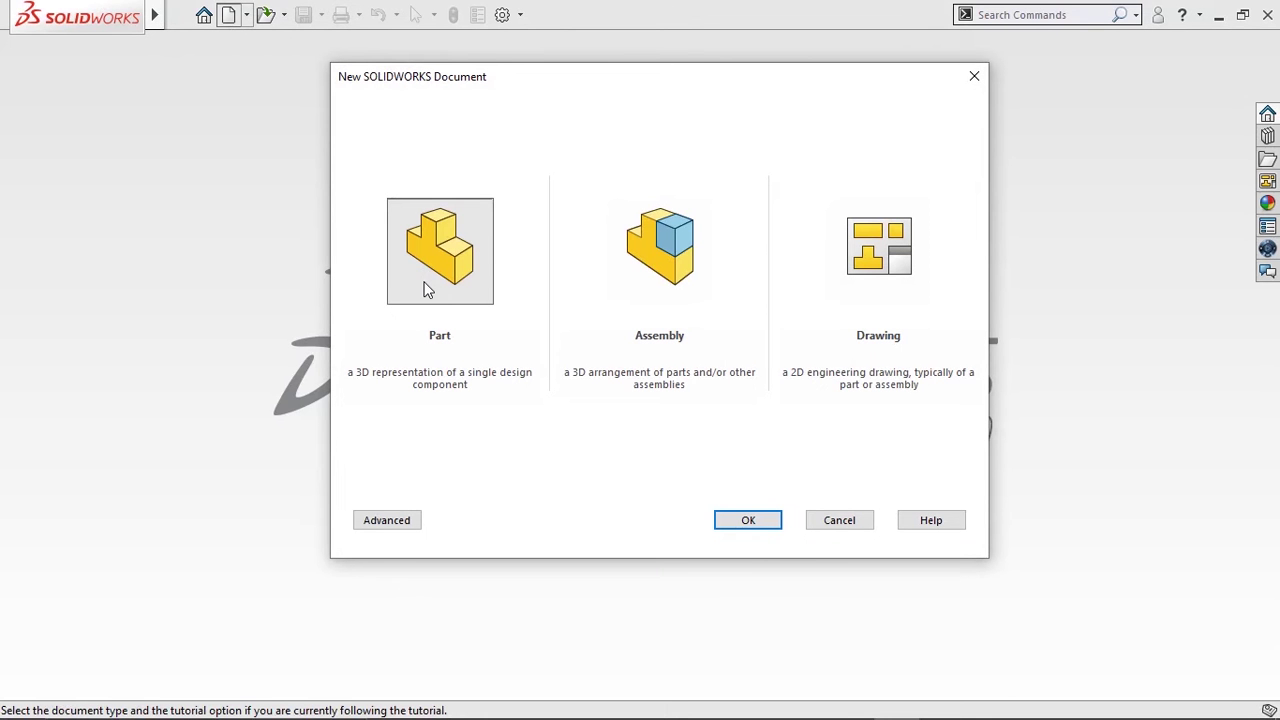
Create a new blank Part document from the Part template
{"action": "left_click", "coordinate": [737, 519]}
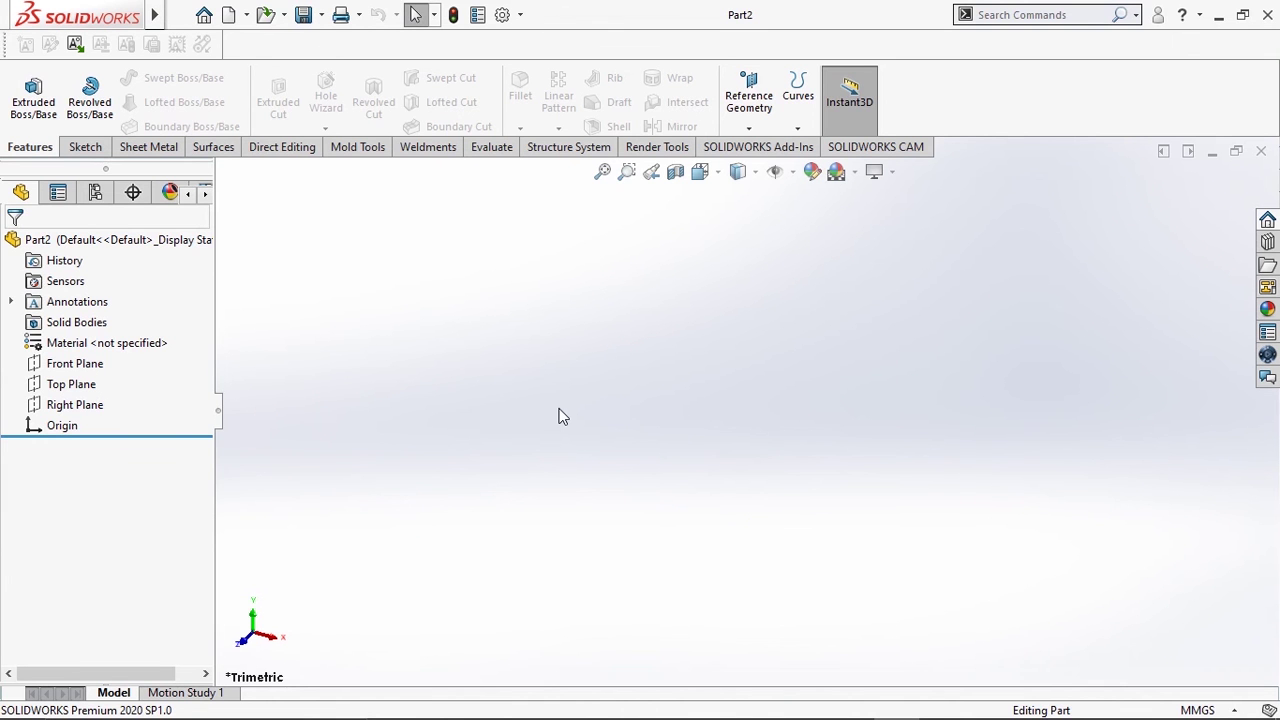
Begin Sketch1 on the Front Plane of Part2
{"action": "key", "text": "ctrl+3"}
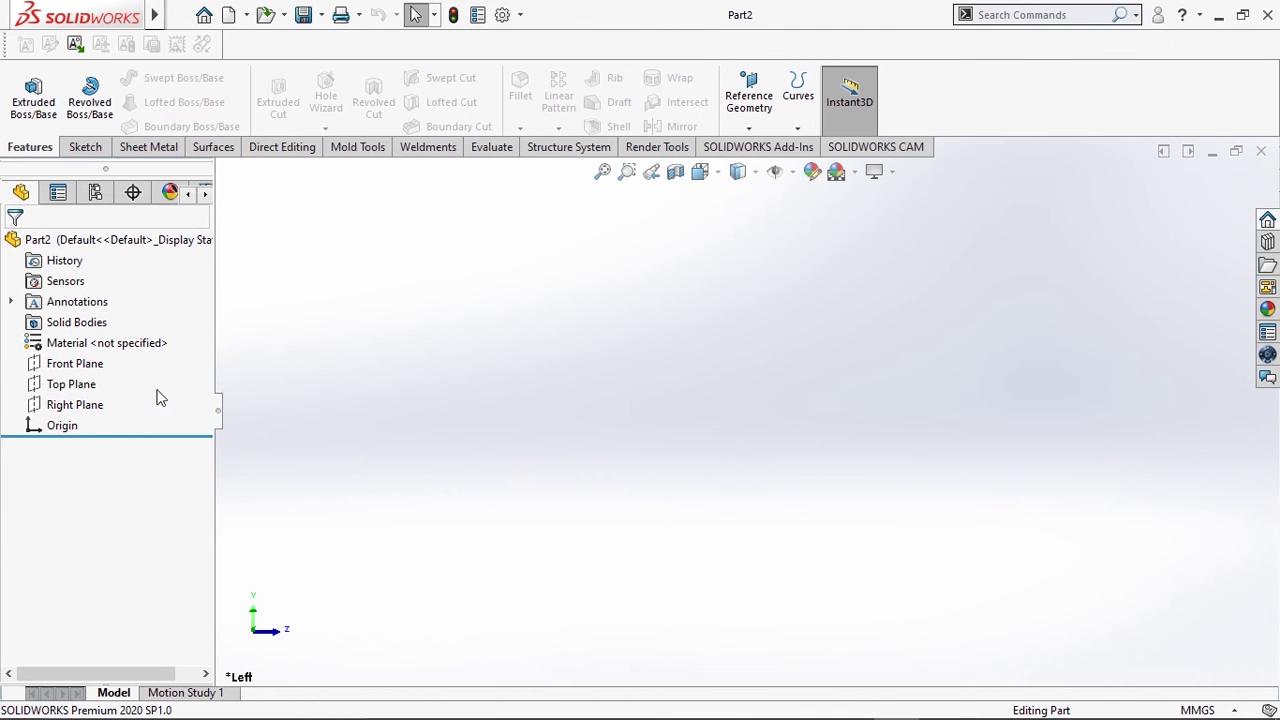
{"action": "left_click", "coordinate": [93, 367]}
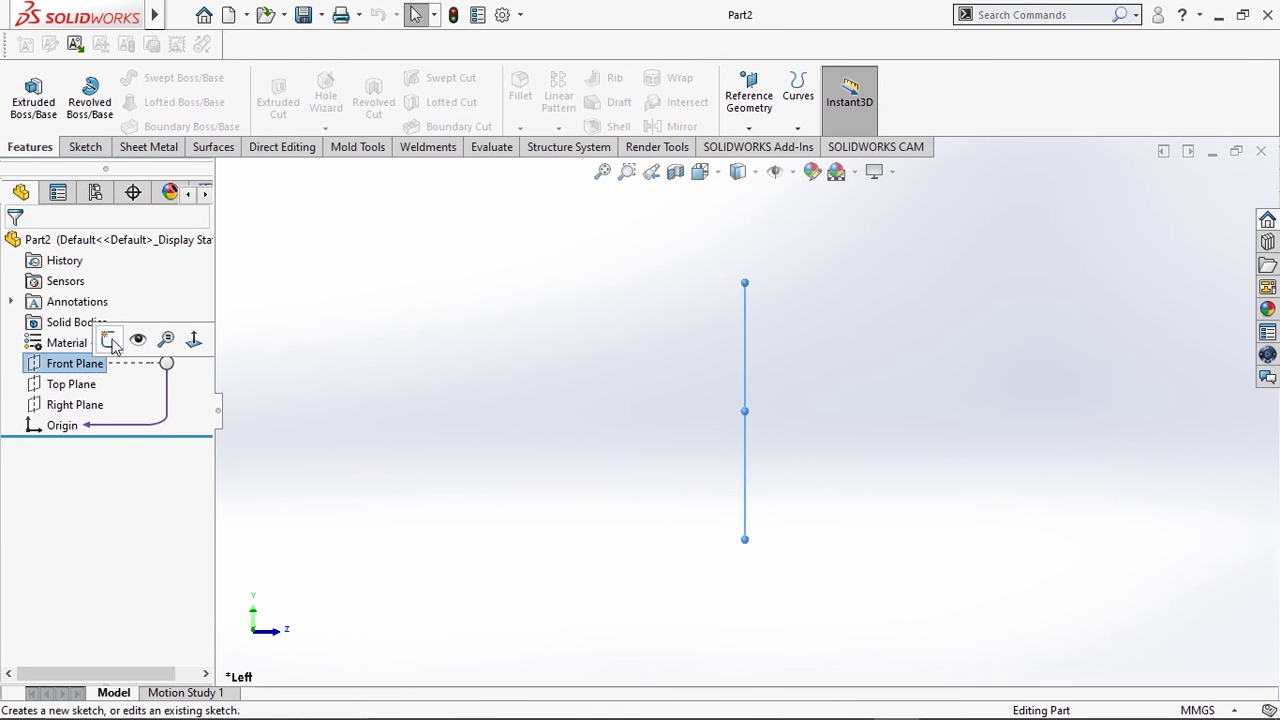
{"action": "left_click", "coordinate": [109, 341]}
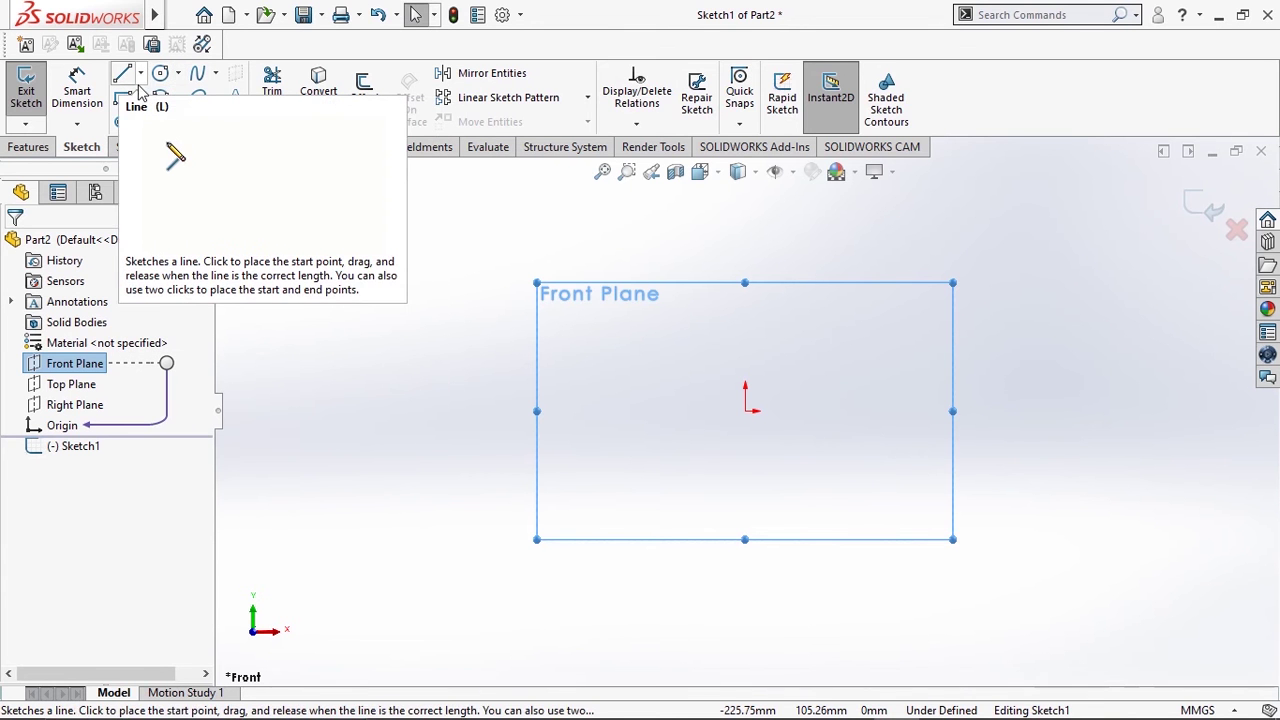
Draw a circle centred on the origin
{"action": "left_click", "coordinate": [142, 86]}
{"action": "left_click", "coordinate": [160, 74]}
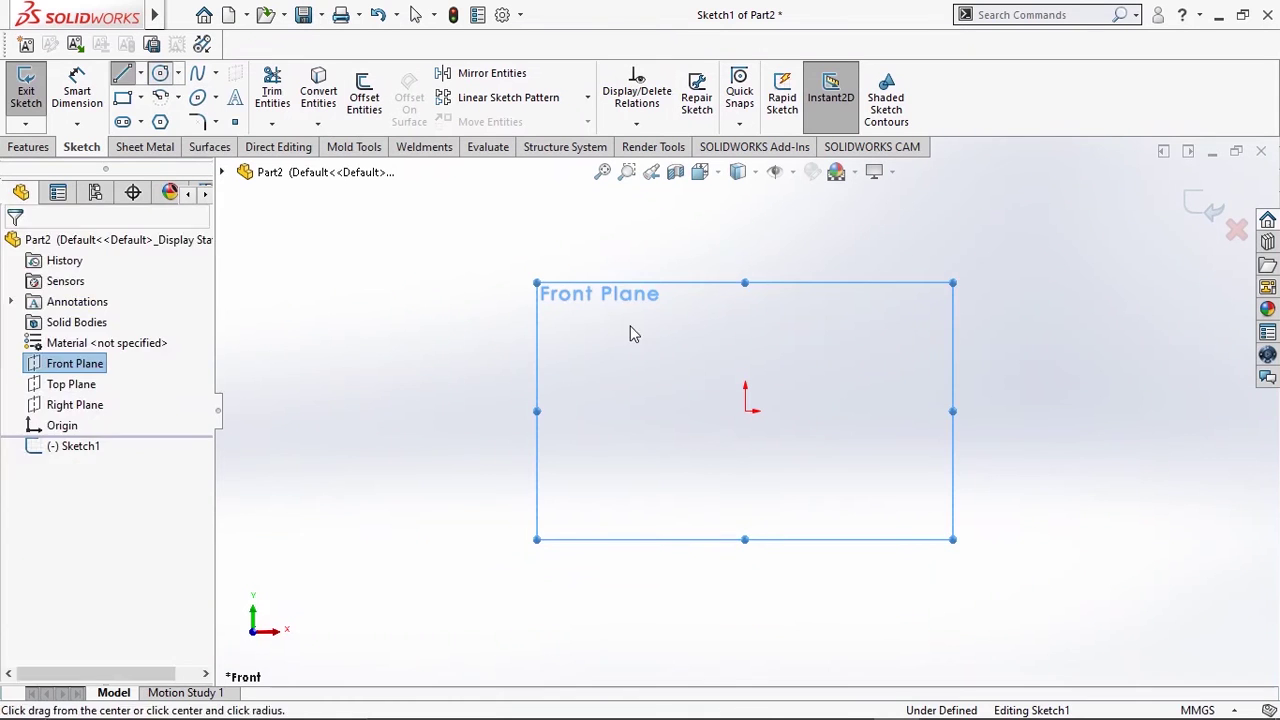
{"action": "left_click", "coordinate": [745, 410]}
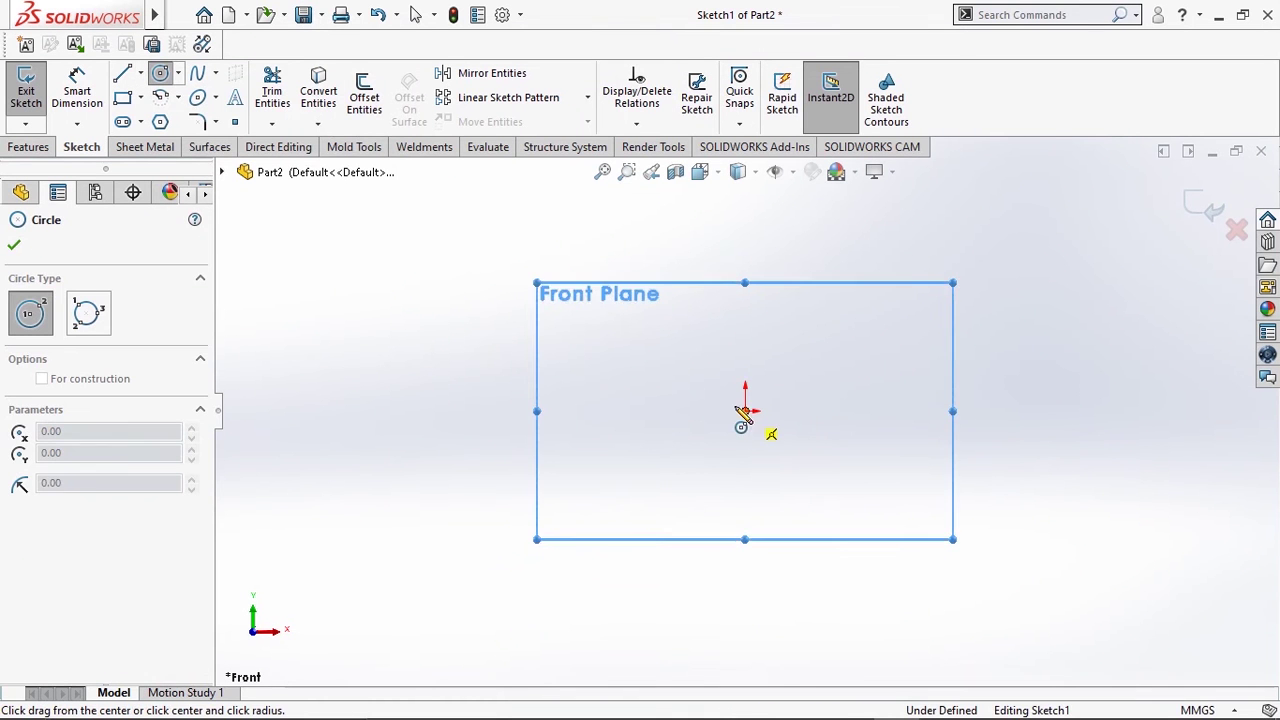
{"action": "left_click", "coordinate": [643, 350]}
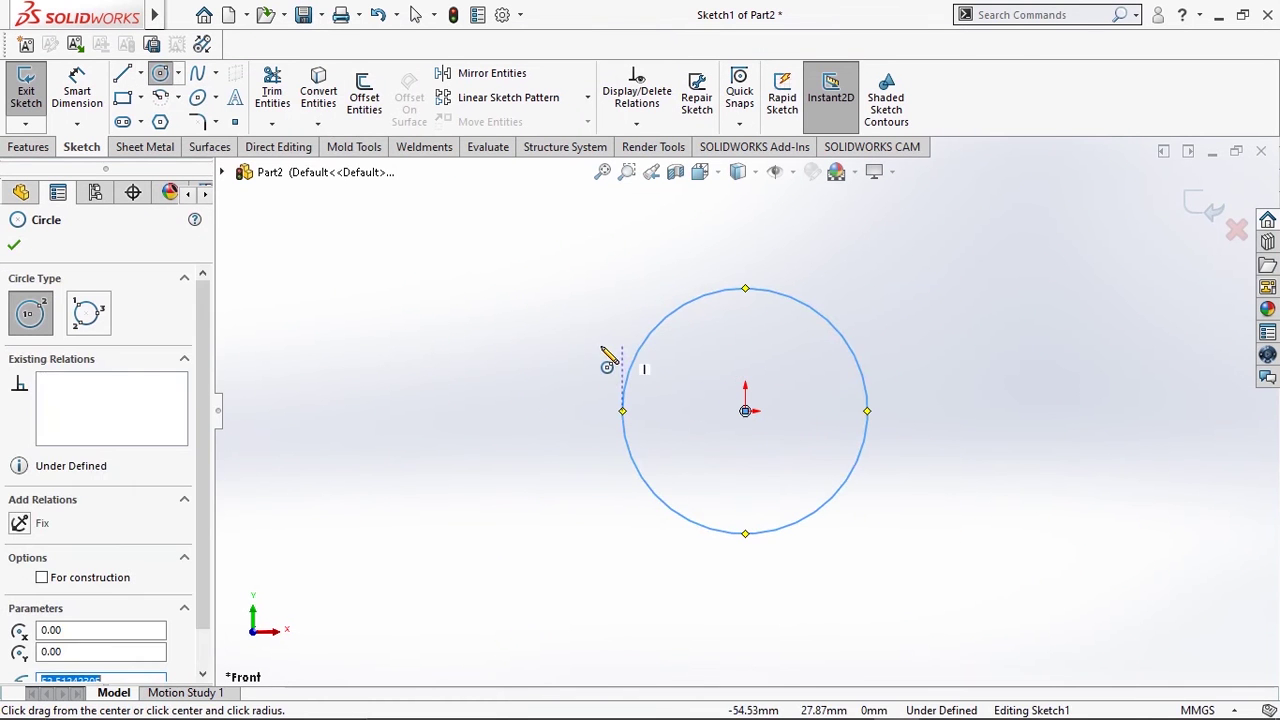
{"action": "right_click", "coordinate": [534, 348]}
{"action": "left_click", "coordinate": [560, 356]}
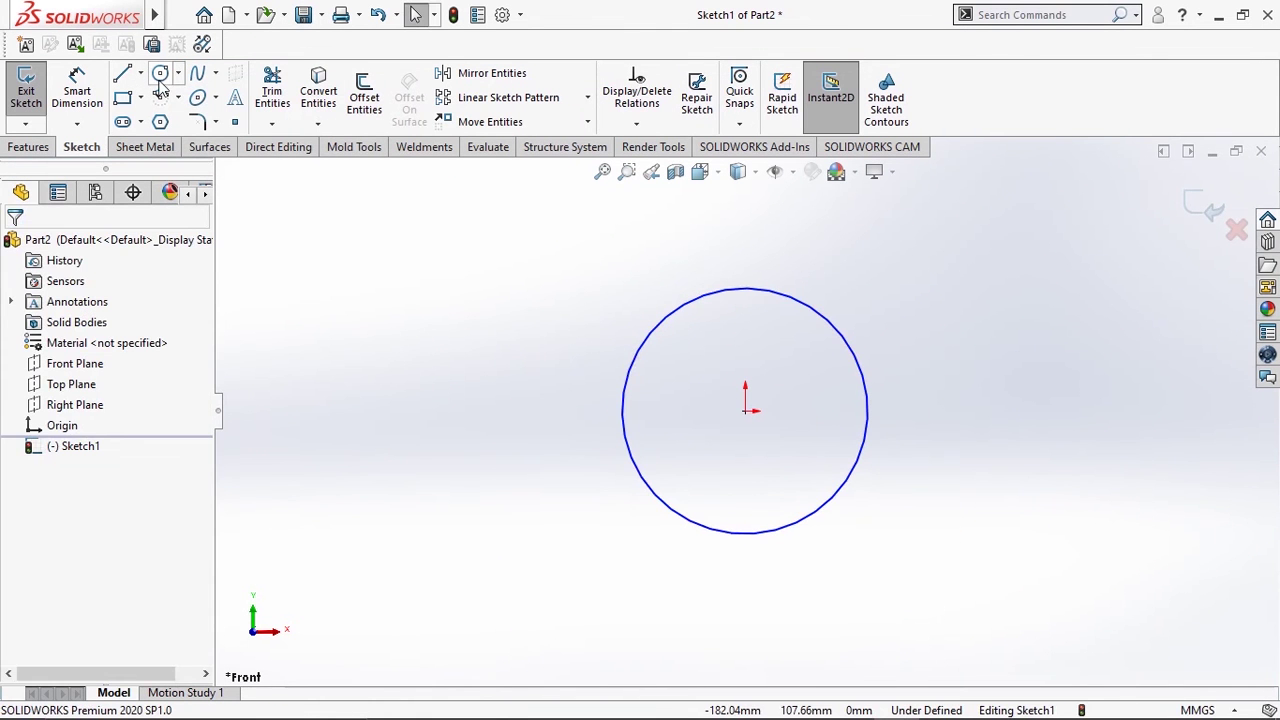
Add top, right and bottom lines from the circle forming a rectangular extension, then shrink its corner
{"action": "left_click", "coordinate": [124, 75]}
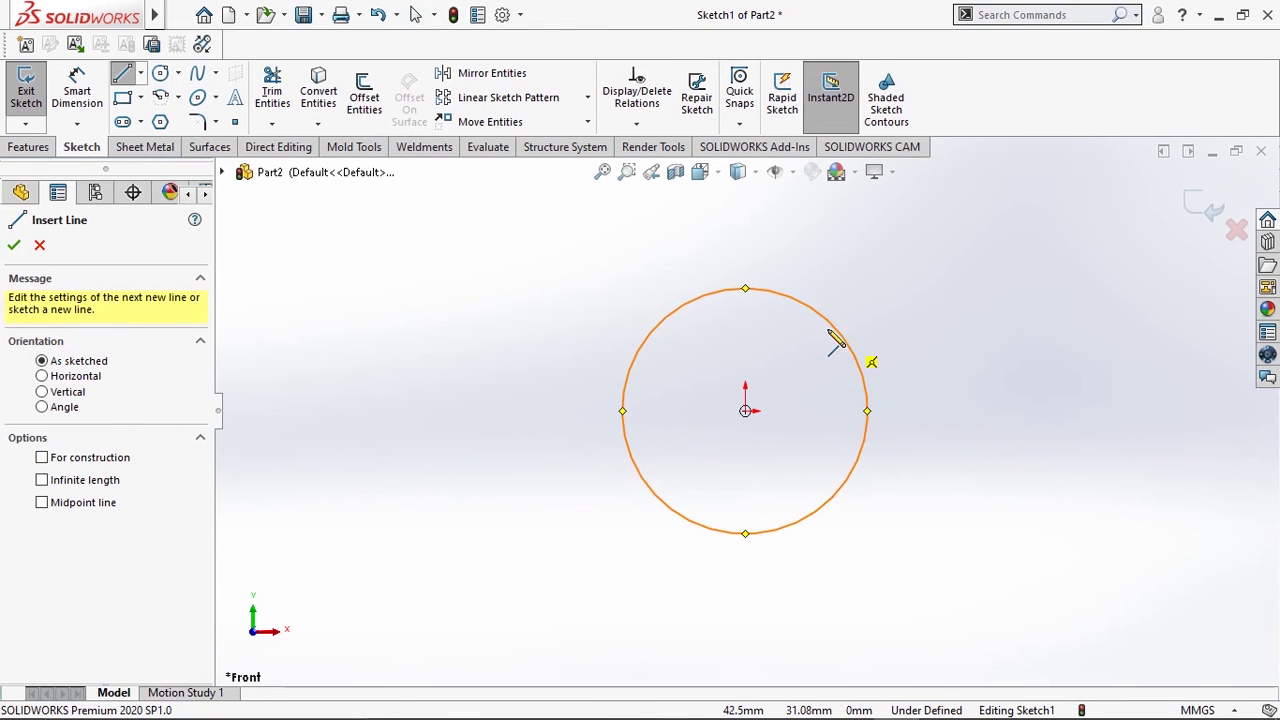
{"action": "left_click", "coordinate": [744, 289]}
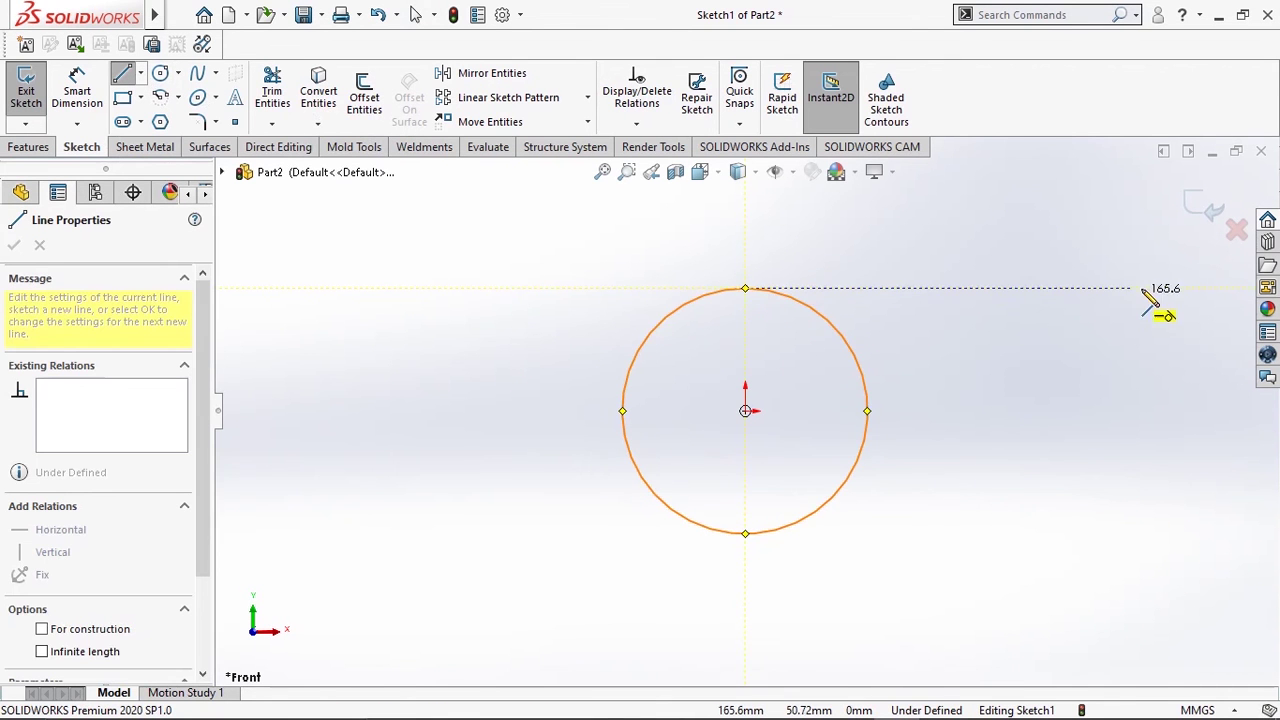
{"action": "left_click", "coordinate": [1166, 289]}
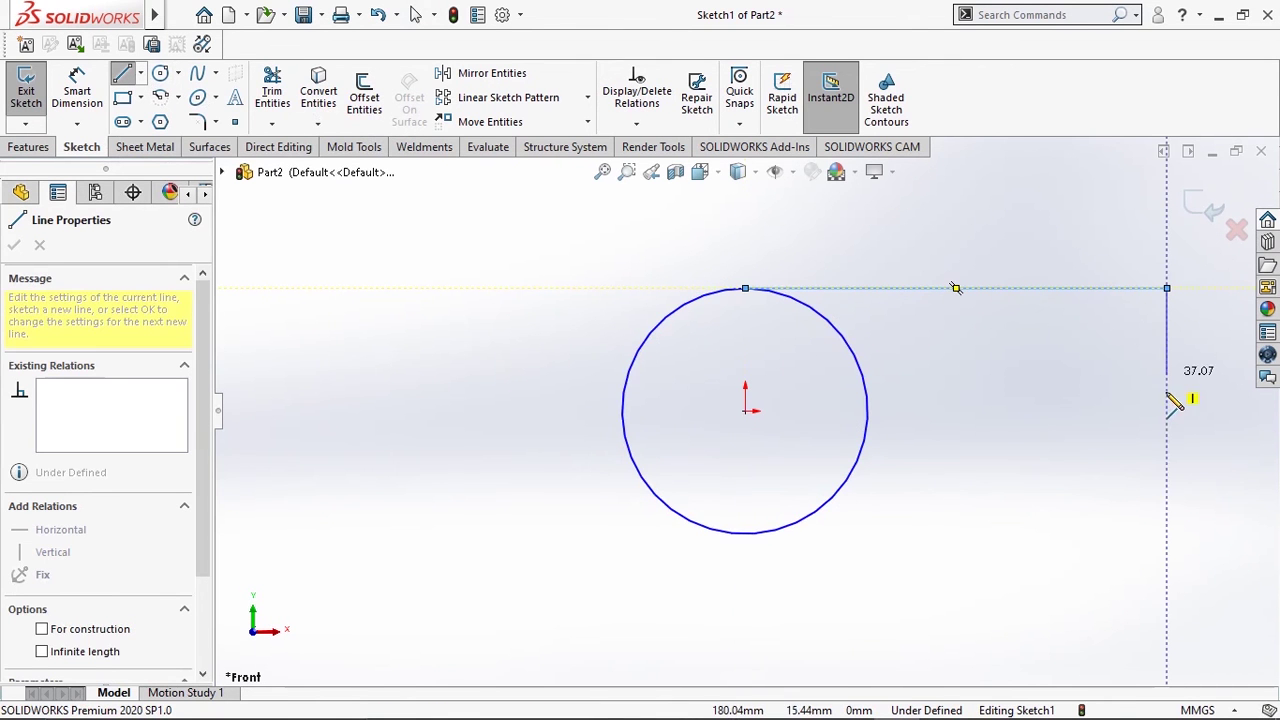
{"action": "left_click", "coordinate": [1166, 533]}
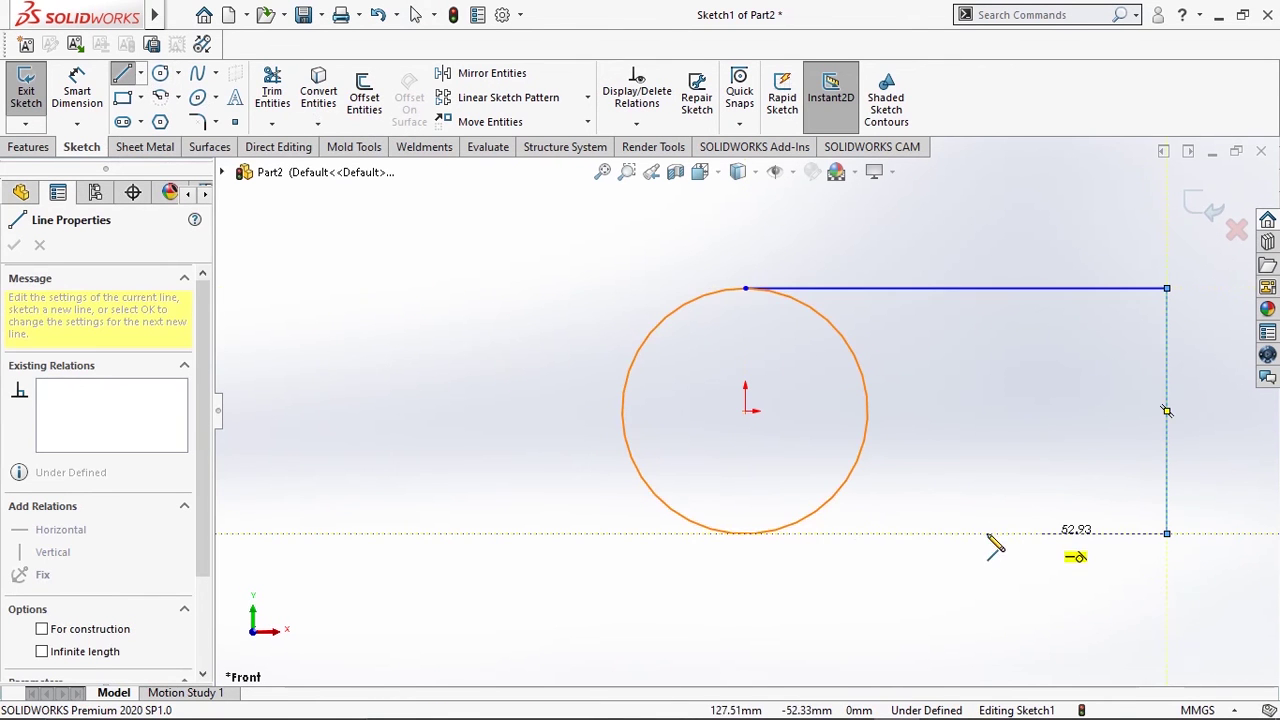
{"action": "left_click", "coordinate": [745, 533]}
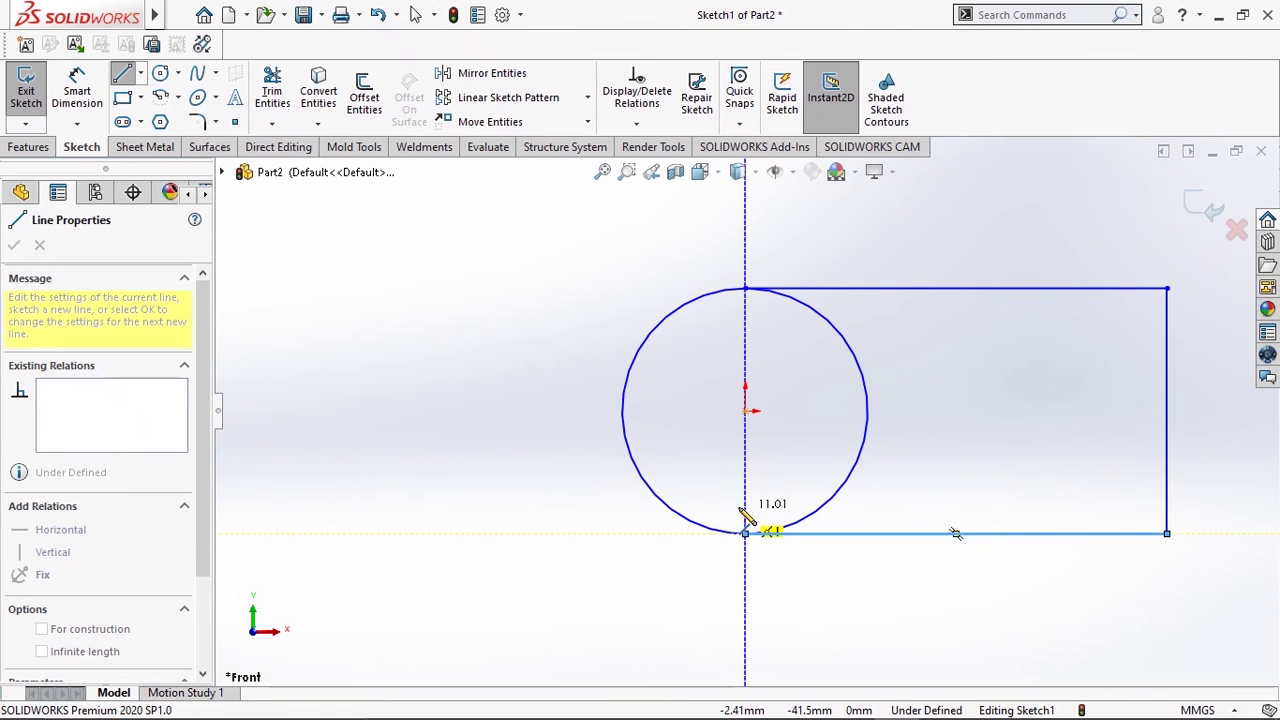
{"action": "left_click", "coordinate": [724, 495]}
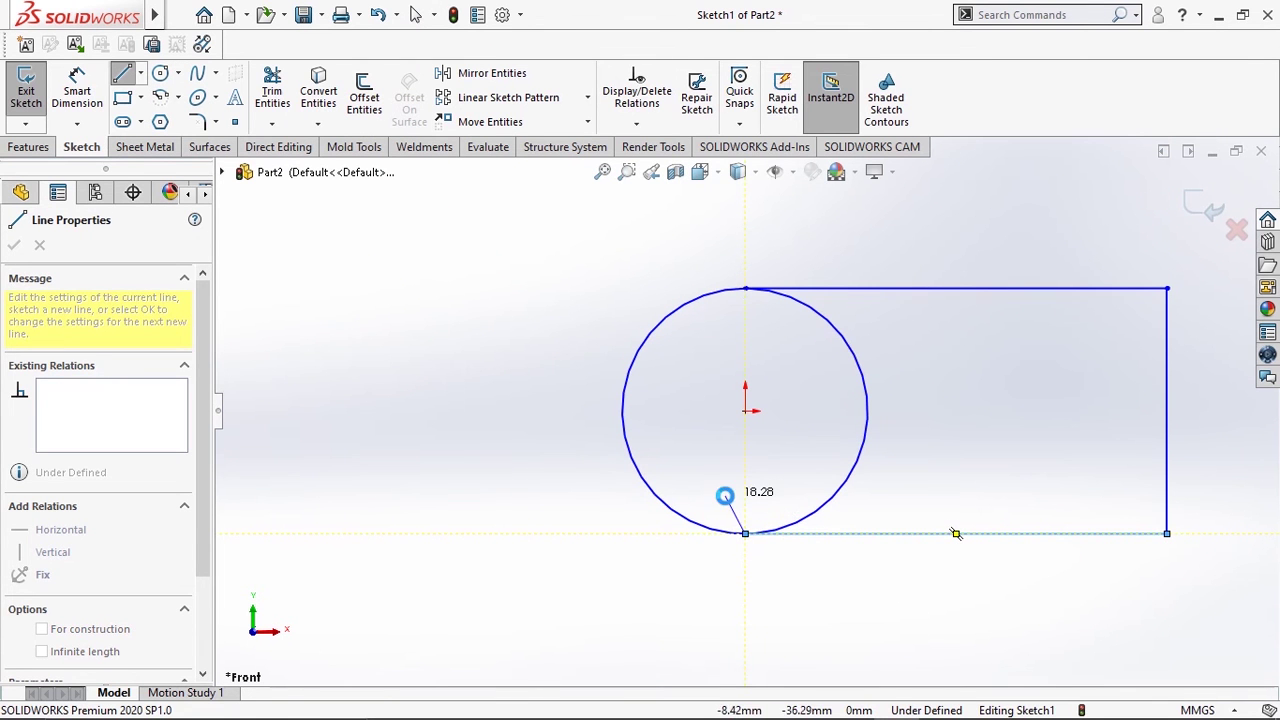
{"action": "key", "text": "Escape"}
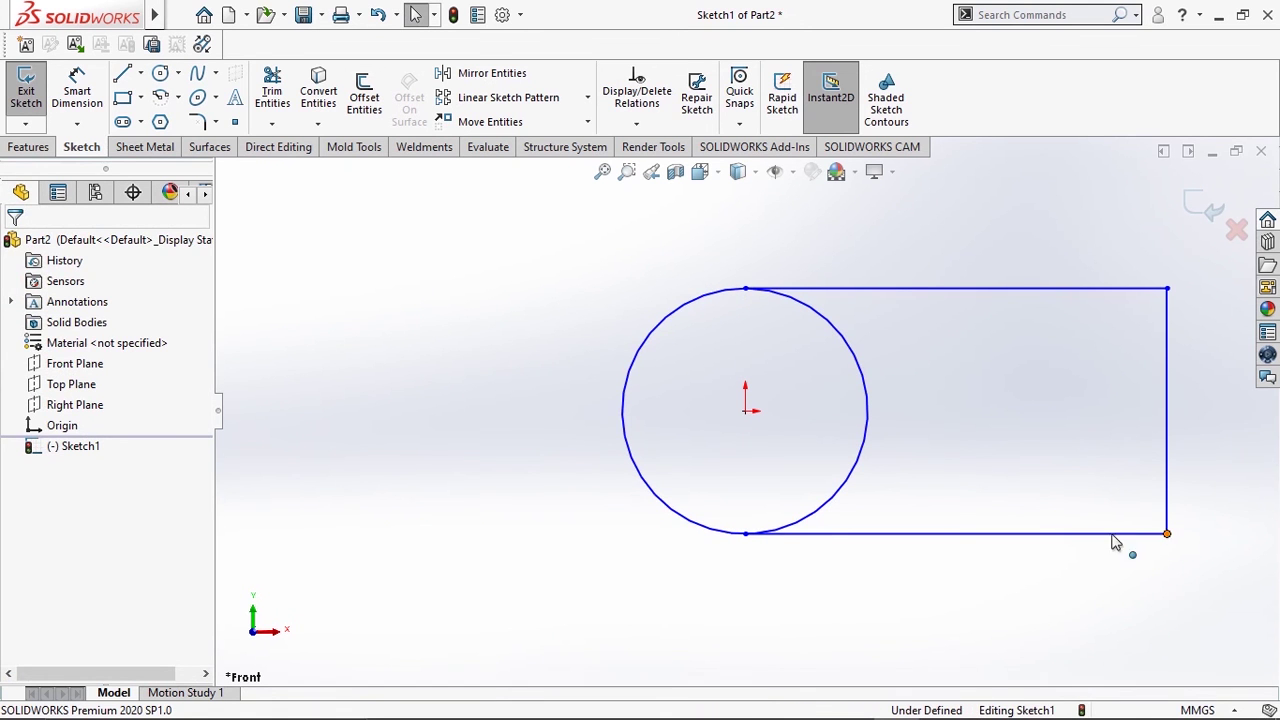
{"action": "mouse_move", "coordinate": [1116, 541]}
{"action": "left_mouse_down"}
{"action": "mouse_move", "coordinate": [1024, 537]}
{"action": "mouse_move", "coordinate": [1000, 505]}
{"action": "mouse_move", "coordinate": [1080, 517]}
{"action": "mouse_move", "coordinate": [1066, 565]}
{"action": "mouse_move", "coordinate": [1029, 557]}
{"action": "mouse_move", "coordinate": [988, 538]}
{"action": "mouse_move", "coordinate": [1015, 497]}
{"action": "mouse_move", "coordinate": [1024, 542]}
{"action": "mouse_move", "coordinate": [1049, 569]}
{"action": "mouse_move", "coordinate": [1036, 576]}
{"action": "left_mouse_up"}
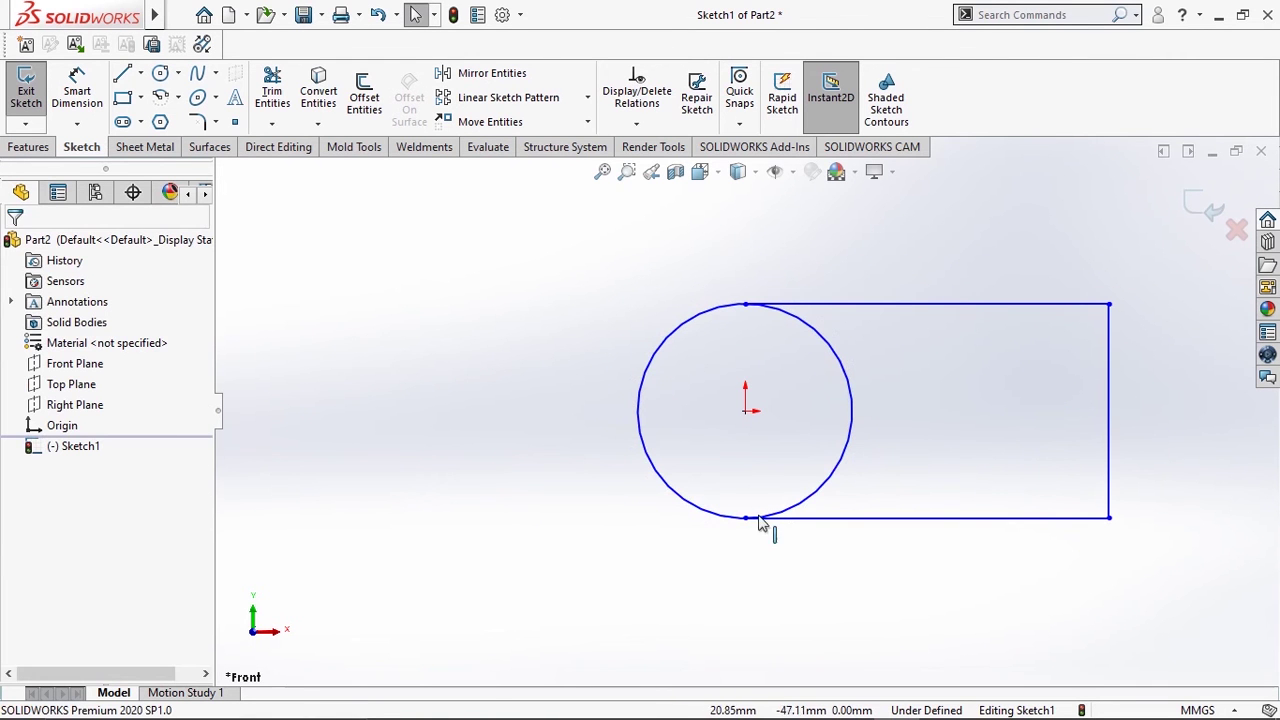
Dimension the extension's right line 100 mm high and its bottom line 150 mm long
{"action": "left_click", "coordinate": [90, 102]}
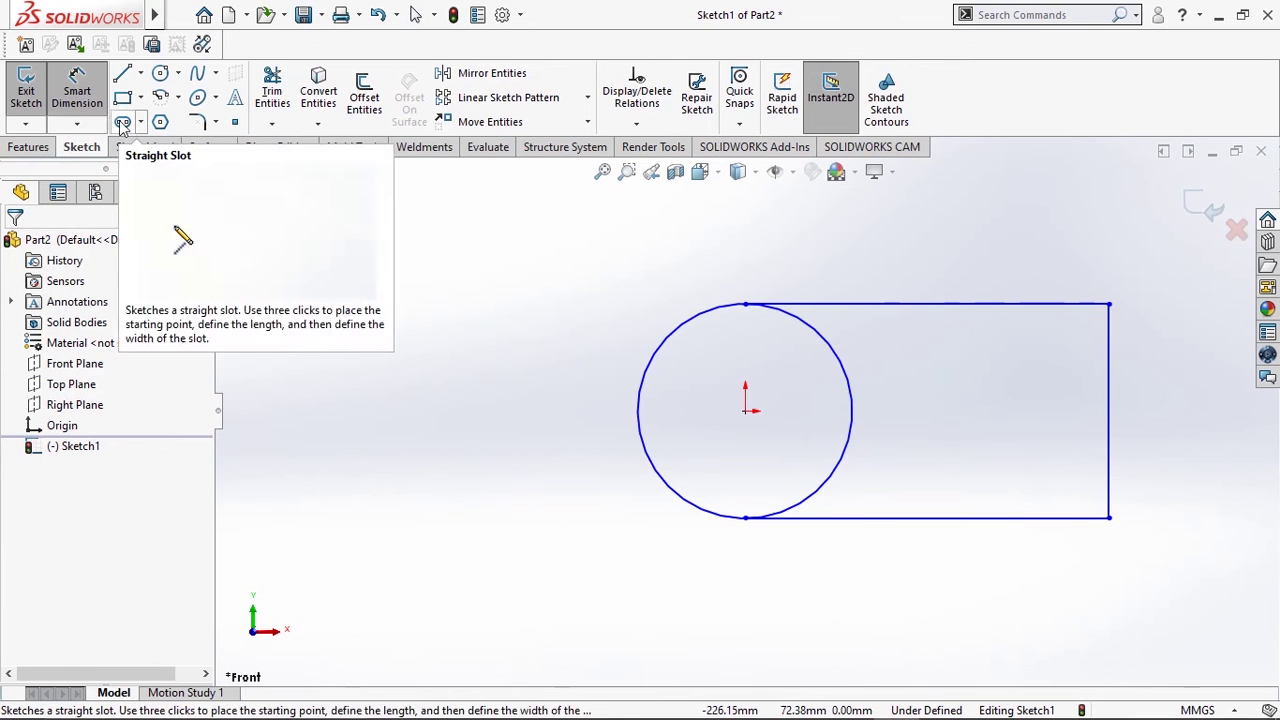
{"action": "left_click", "coordinate": [1108, 428]}
{"action": "left_click", "coordinate": [1176, 432]}
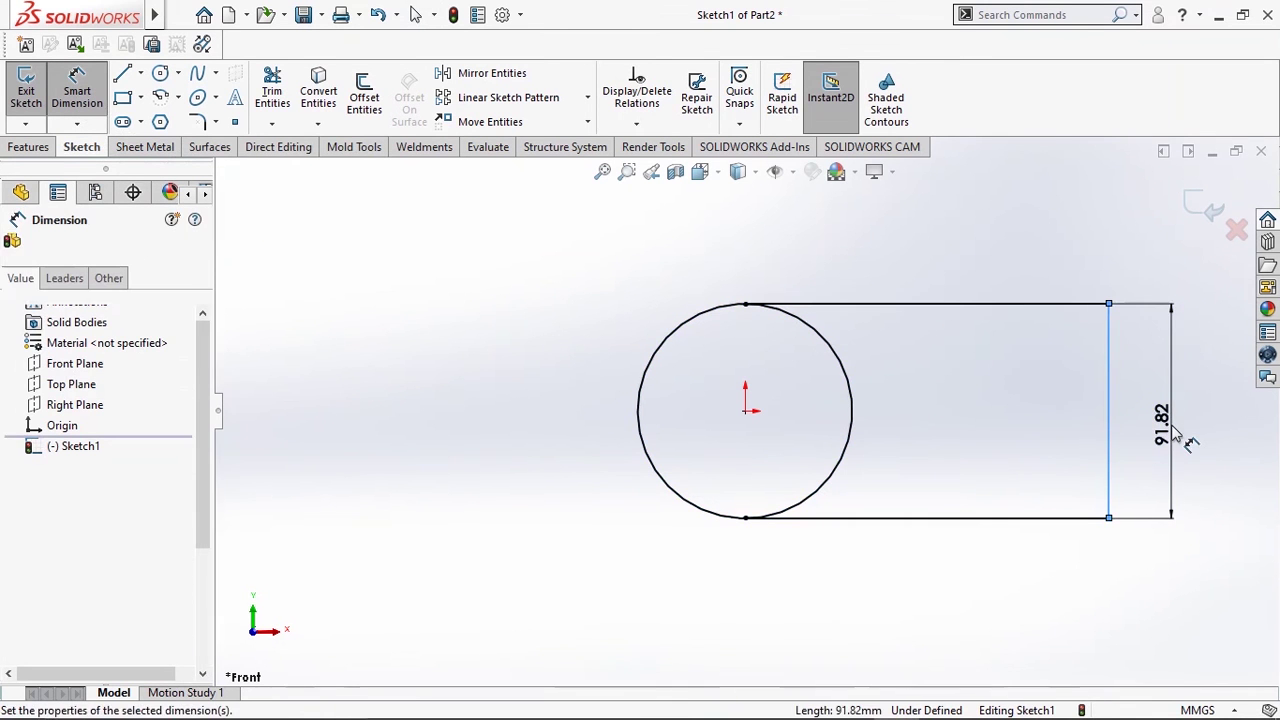
{"action": "type", "text": "100"}
{"action": "key", "text": "Return"}
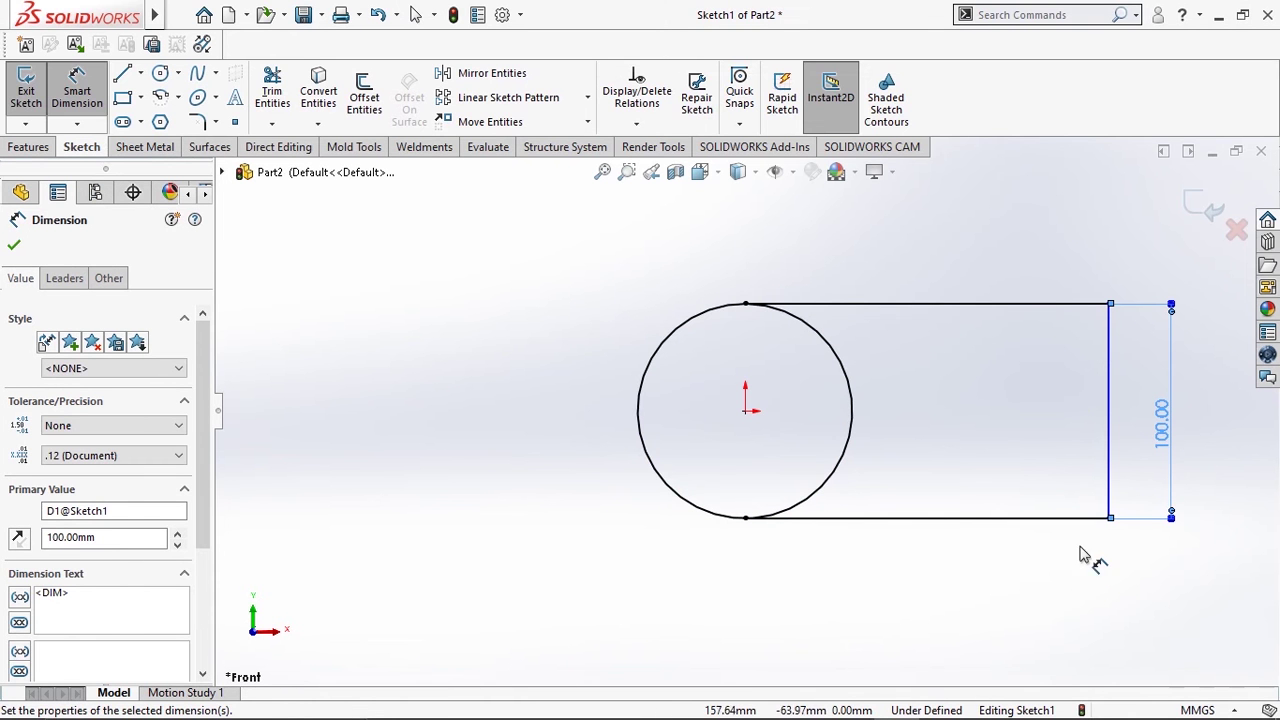
{"action": "left_click", "coordinate": [1036, 518]}
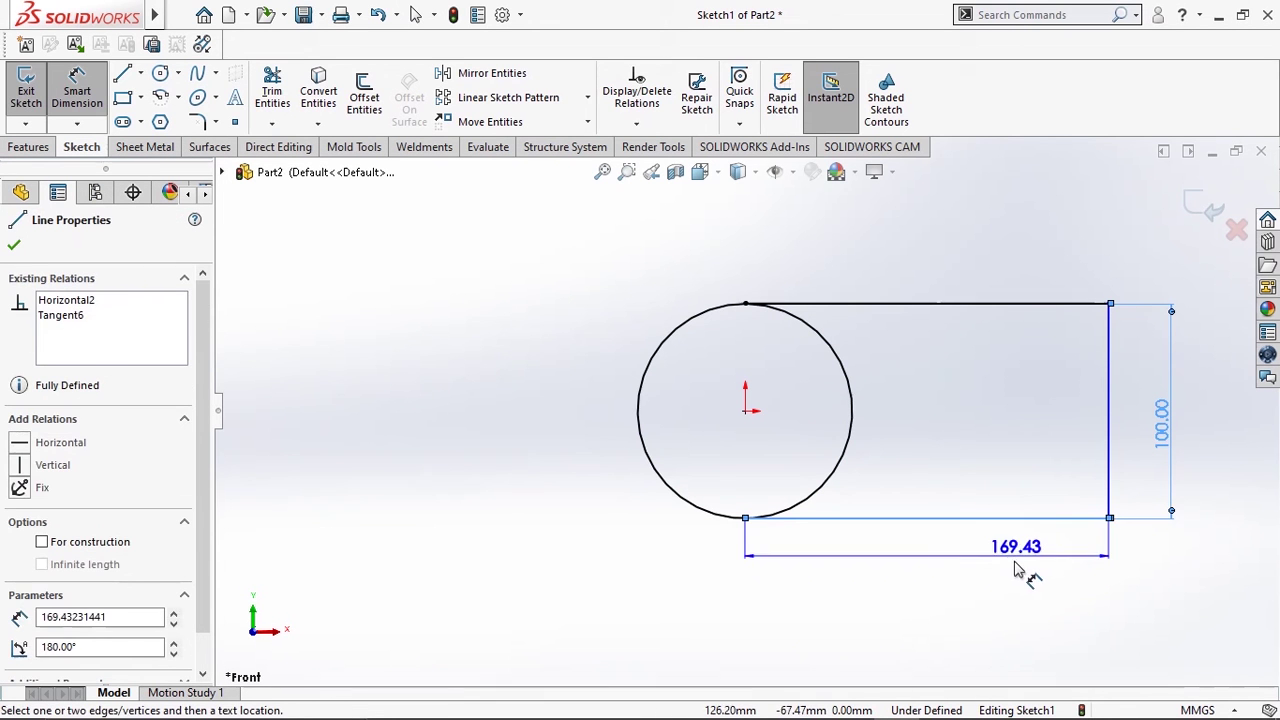
{"action": "left_click", "coordinate": [974, 616]}
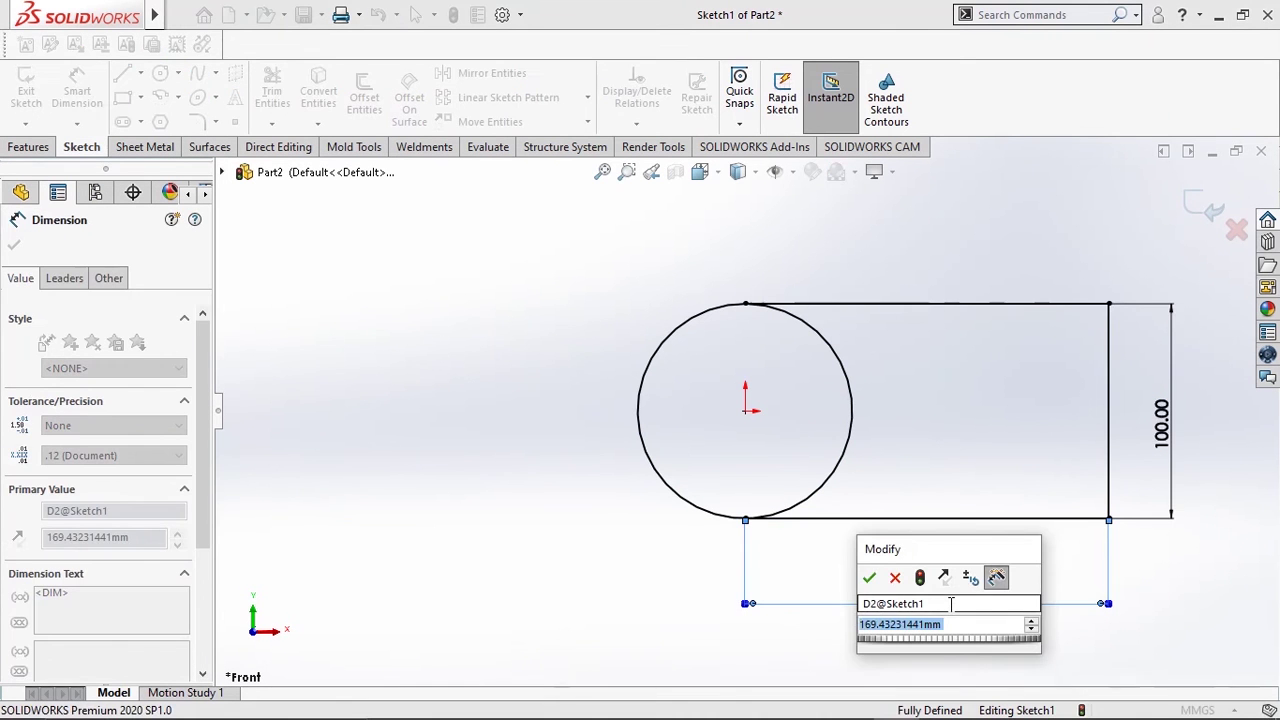
{"action": "type", "text": "150"}
{"action": "key", "text": "Return"}
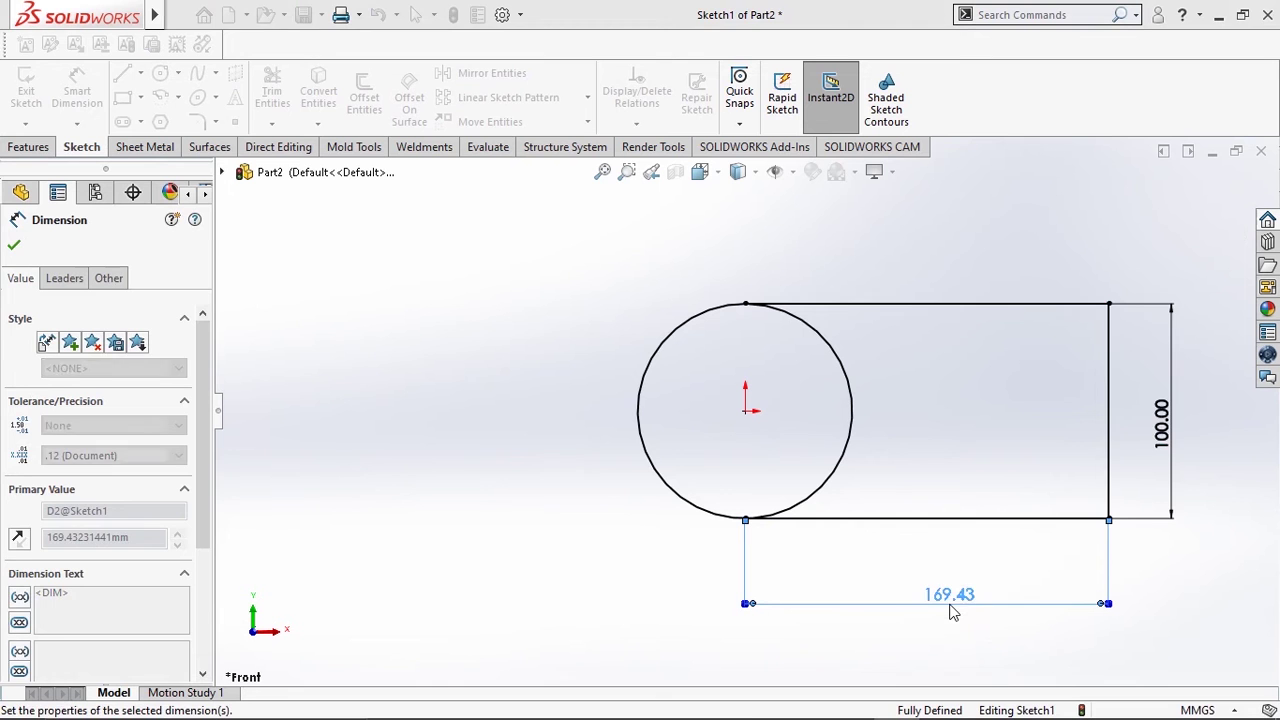
{"action": "left_click", "coordinate": [725, 577]}
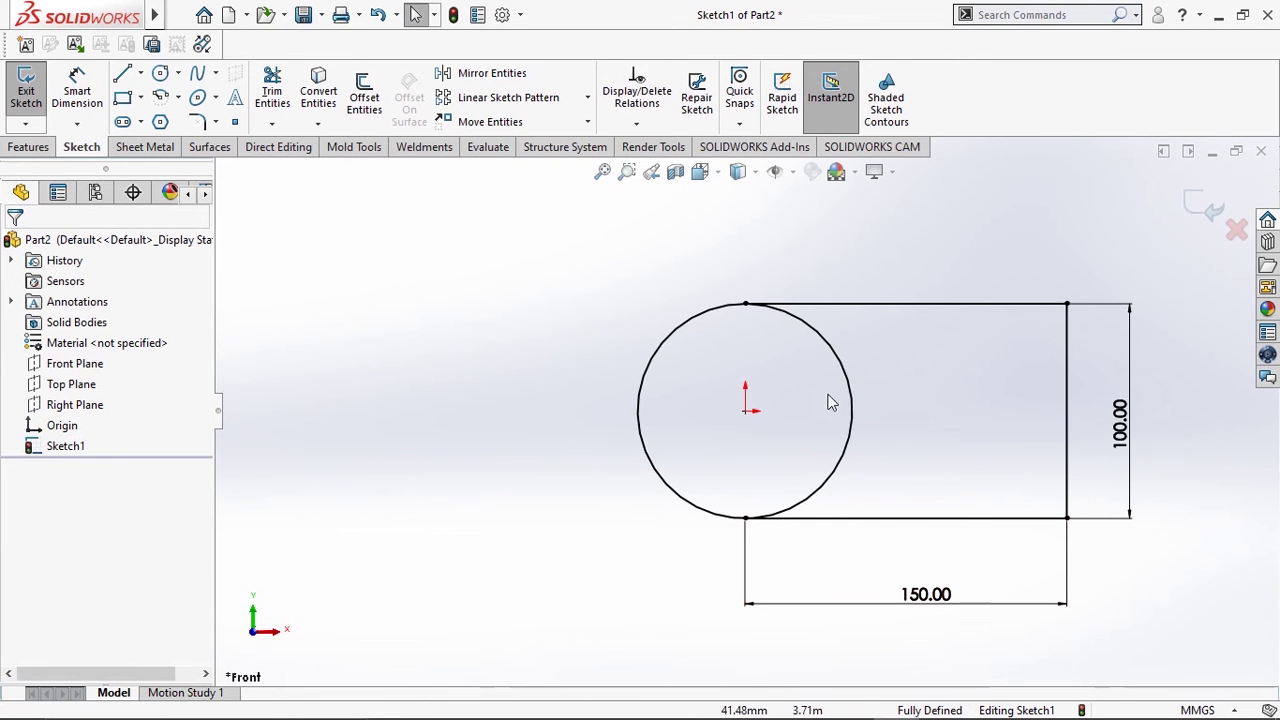
{"action": "left_click", "coordinate": [1067, 520]}
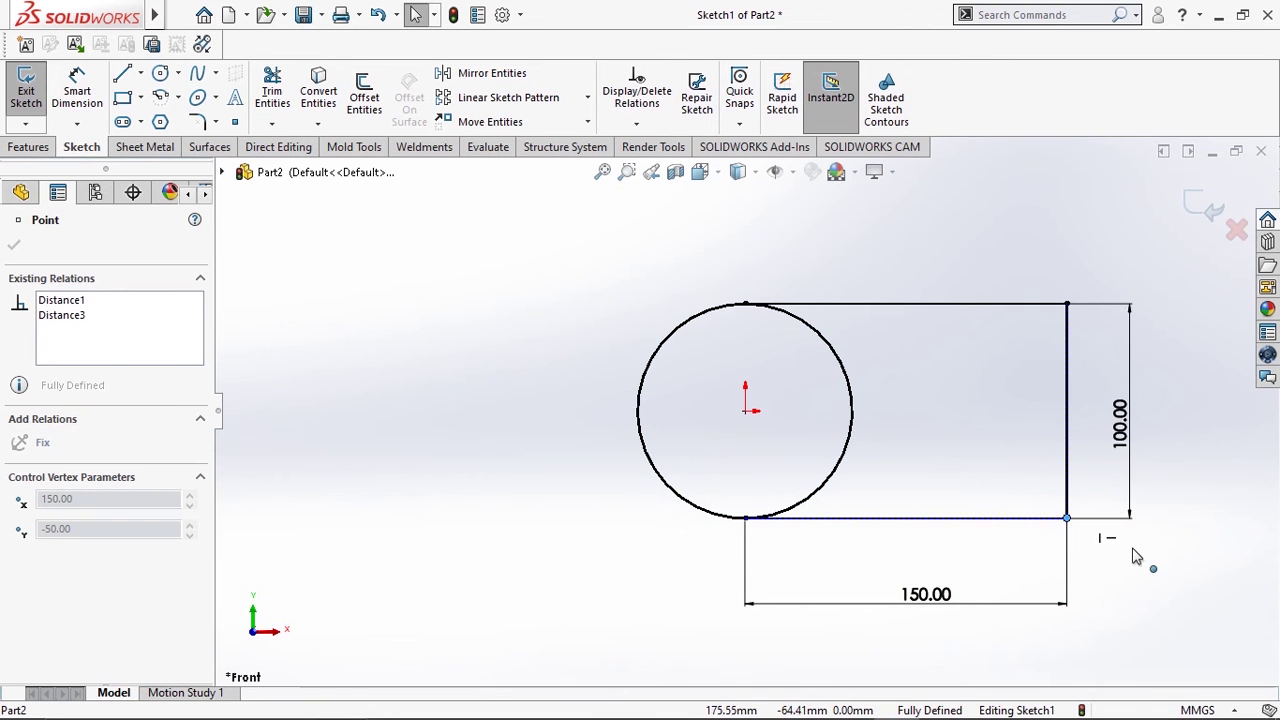
{"action": "left_click", "coordinate": [1057, 563]}
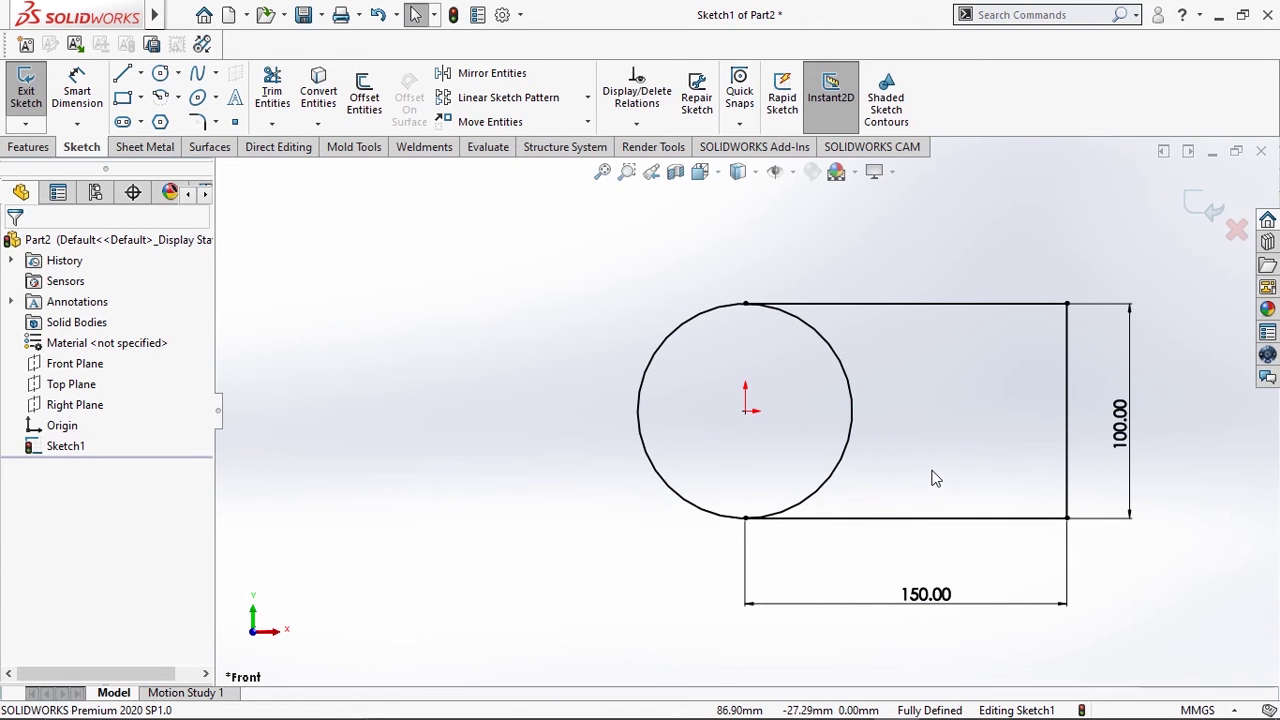
Power-trim the circle's right half inside the rectangle to leave a U-shaped profile
{"action": "left_click", "coordinate": [276, 104]}
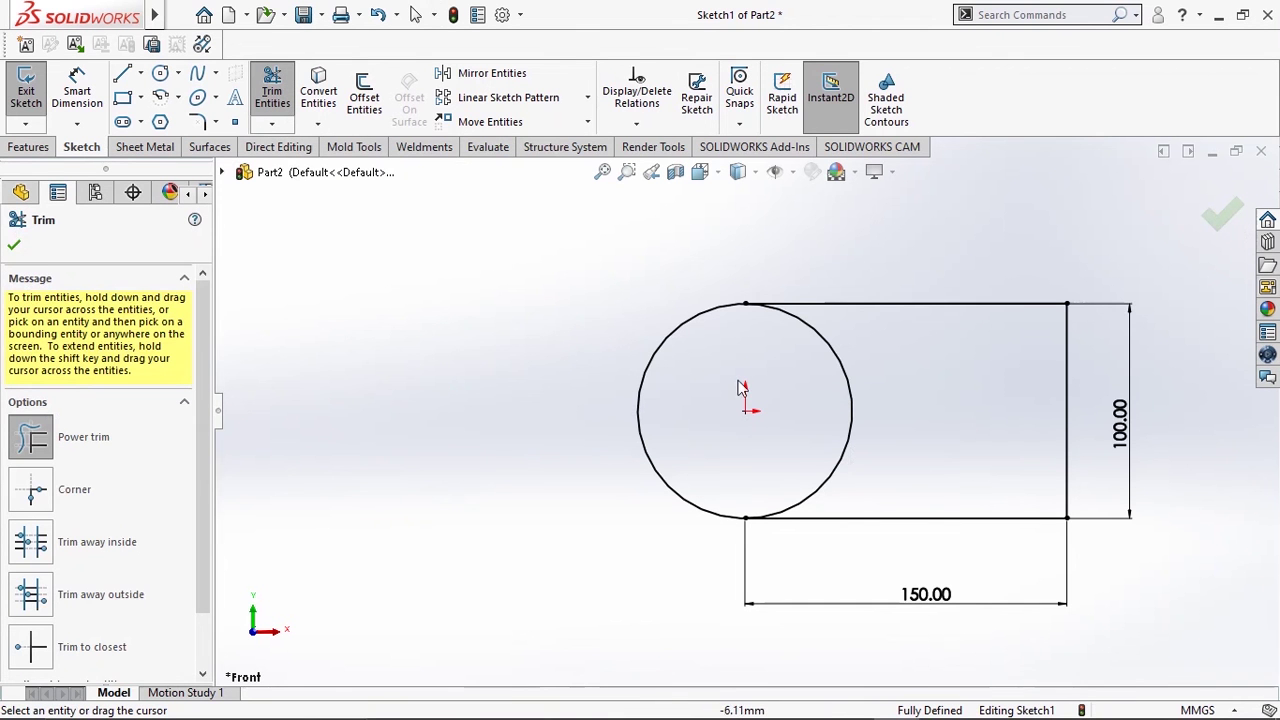
{"action": "left_click_drag", "start_coordinate": [840, 400], "coordinate": [871, 392]}
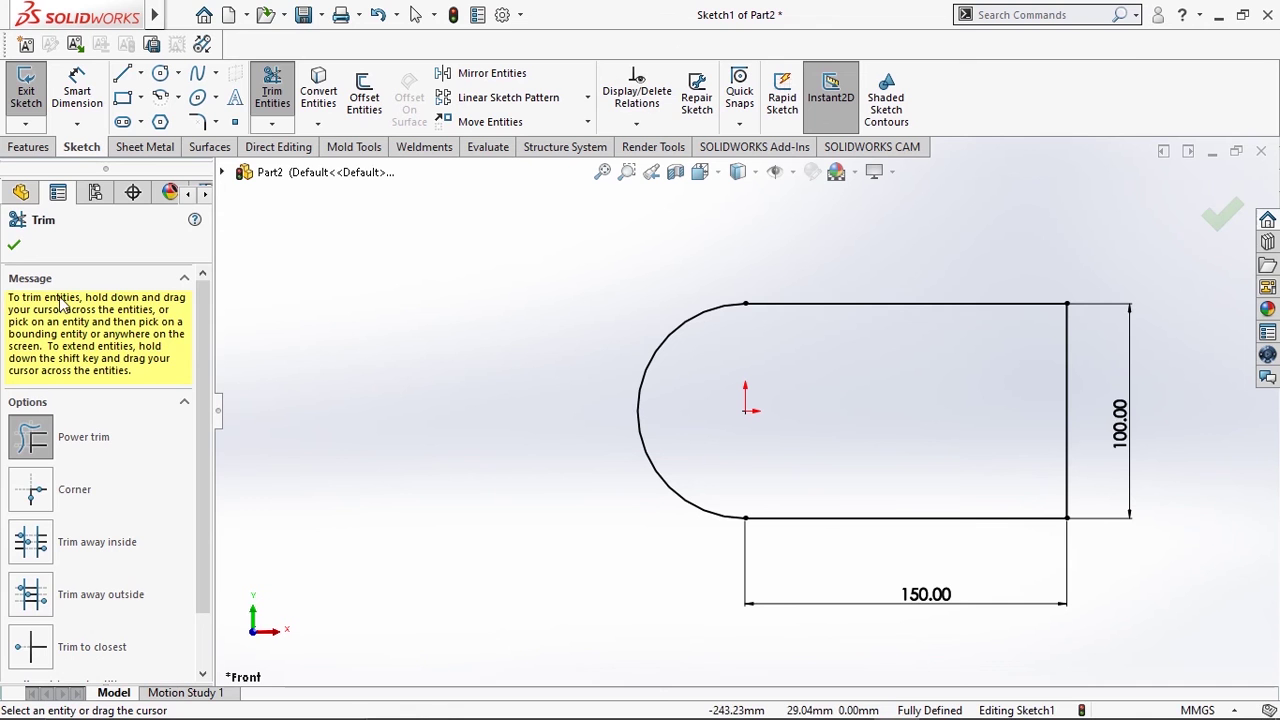
{"action": "left_click", "coordinate": [14, 245]}
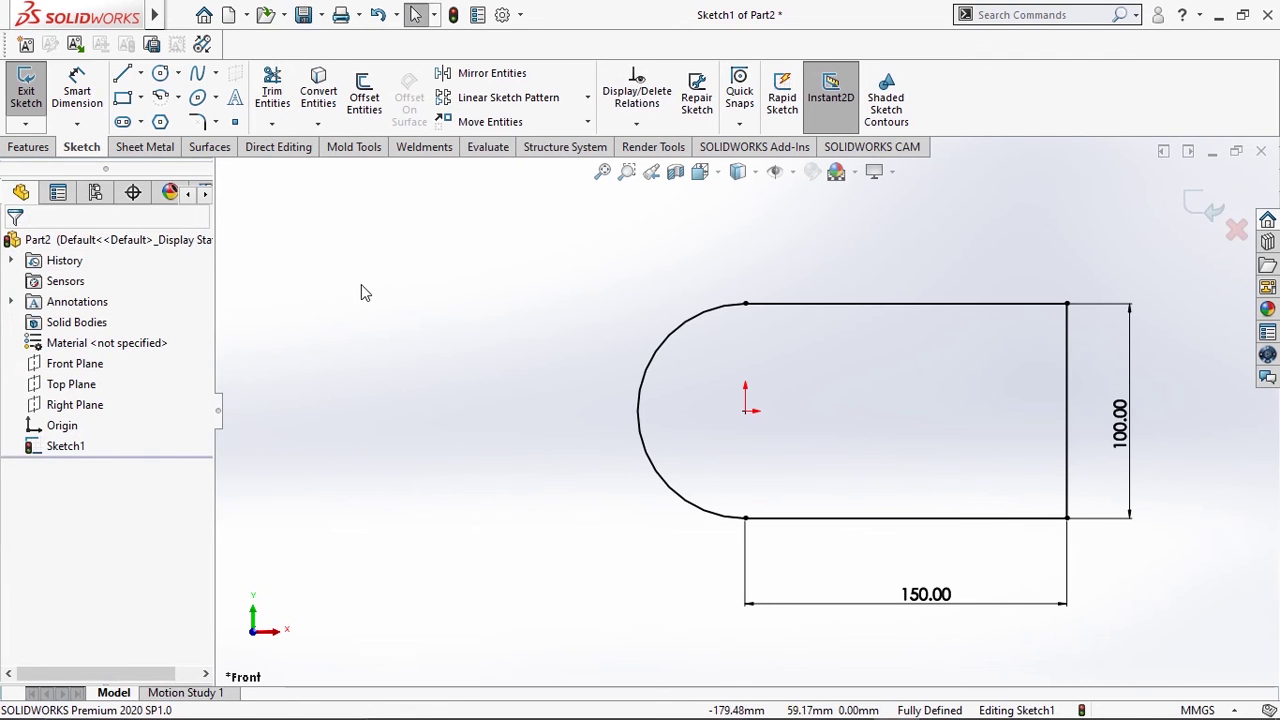
Extrude the U-shaped profile as a Blind 10 mm Boss-Extrude
{"action": "left_click", "coordinate": [30, 147]}
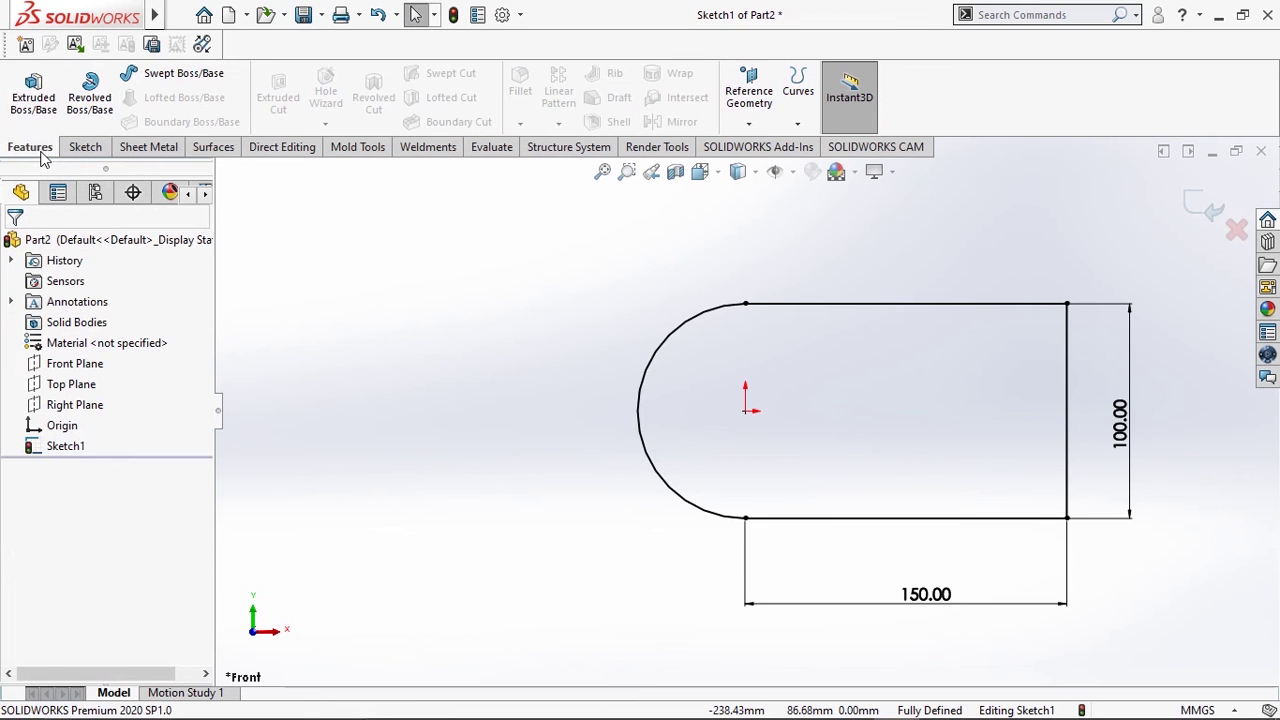
{"action": "left_click", "coordinate": [47, 122]}
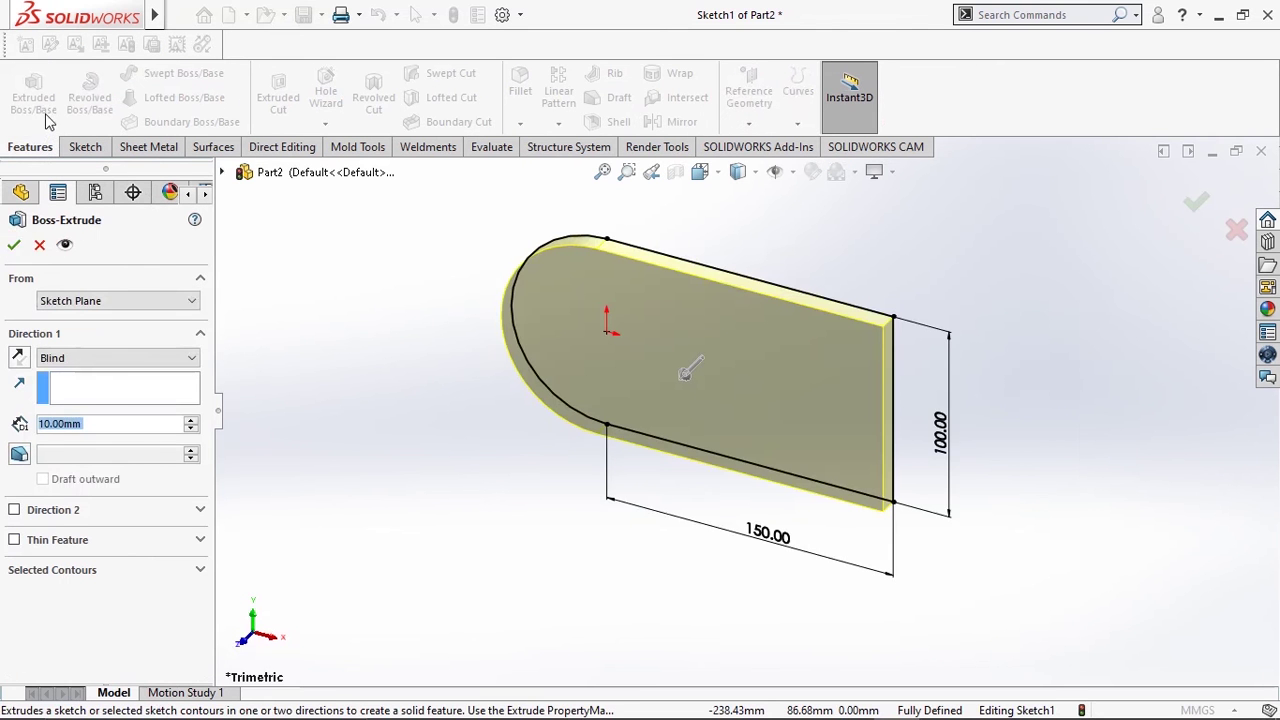
{"action": "left_click", "coordinate": [14, 244]}
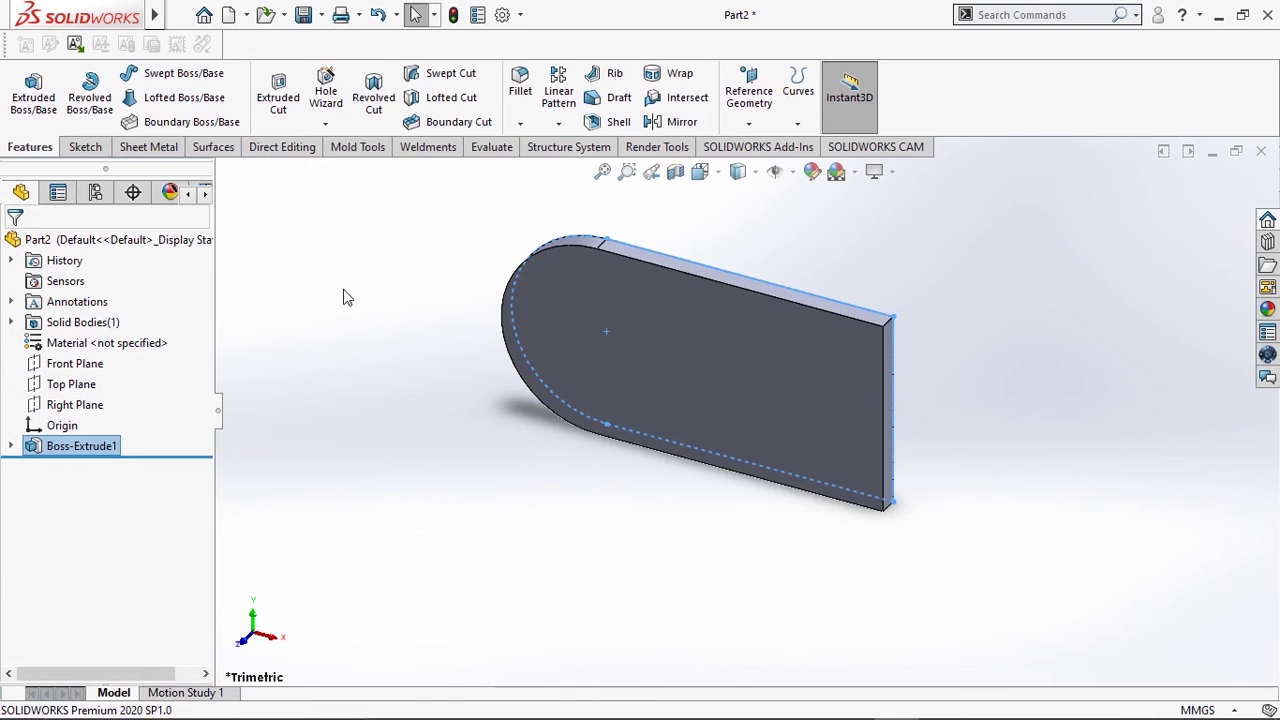
{"action": "left_click", "coordinate": [320, 16]}
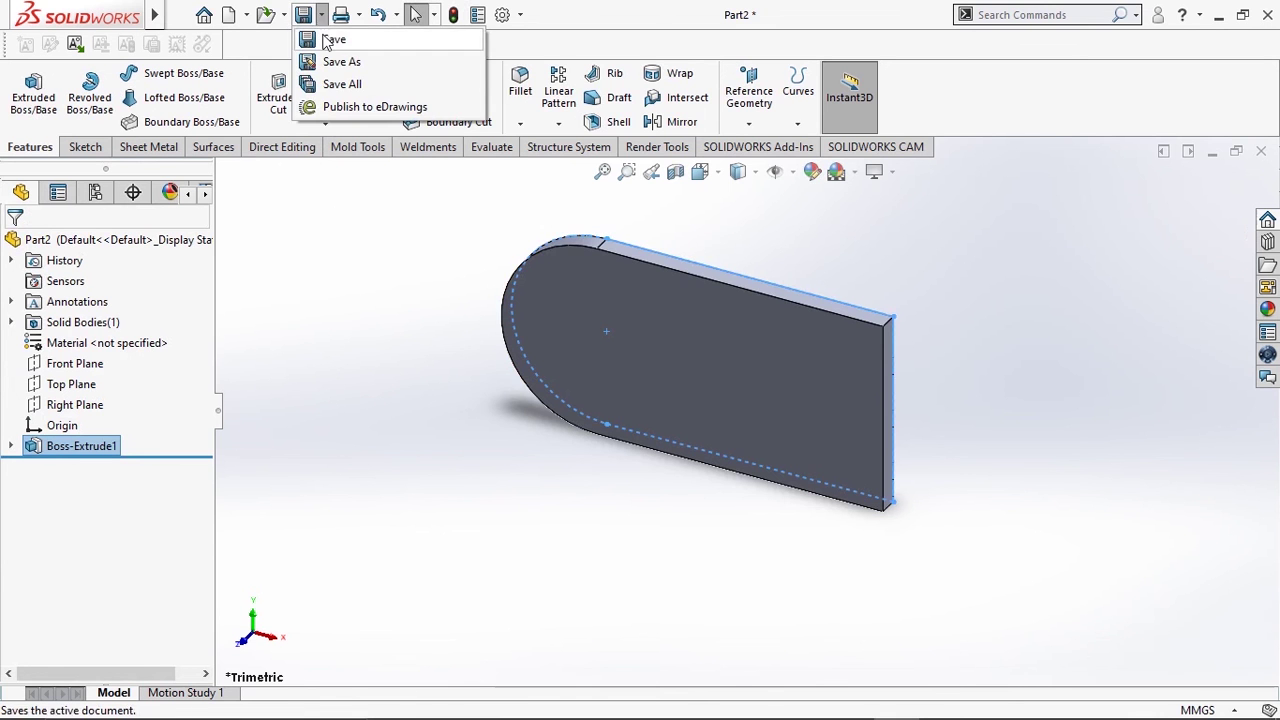
Save the part as Part2.SLDPRT
{"action": "left_click", "coordinate": [334, 39]}
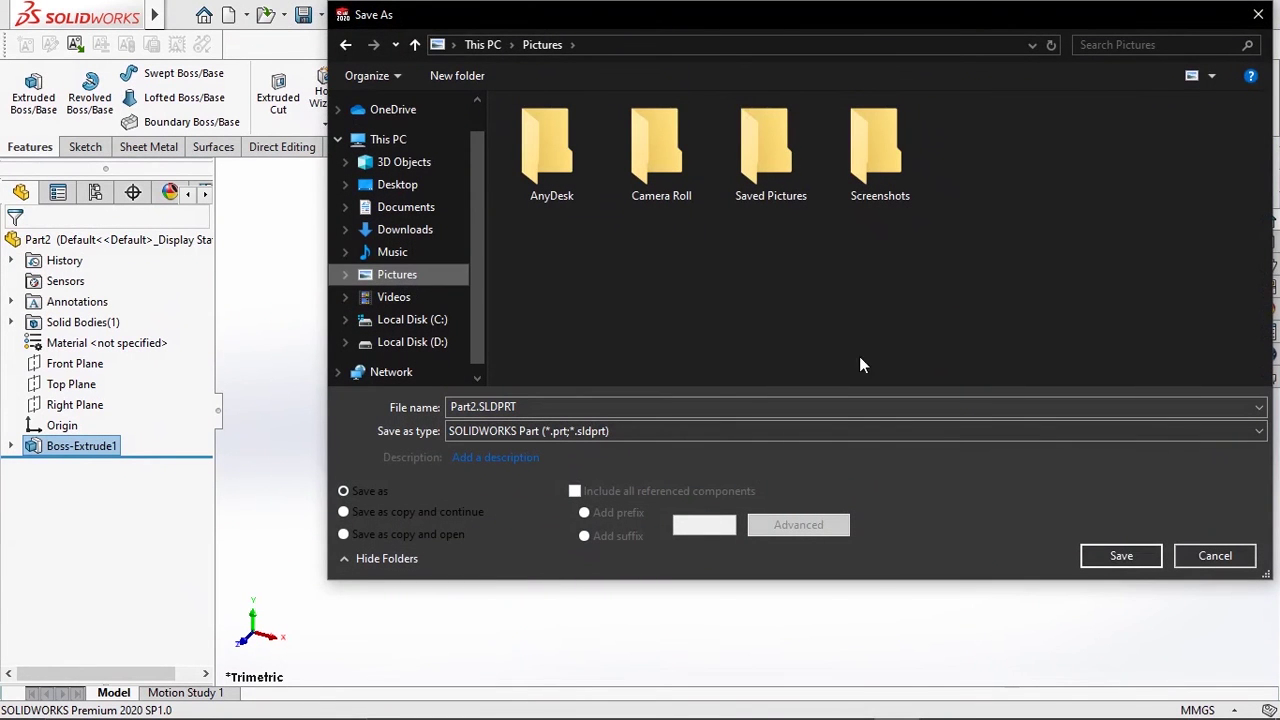
{"action": "left_click", "coordinate": [1122, 556]}
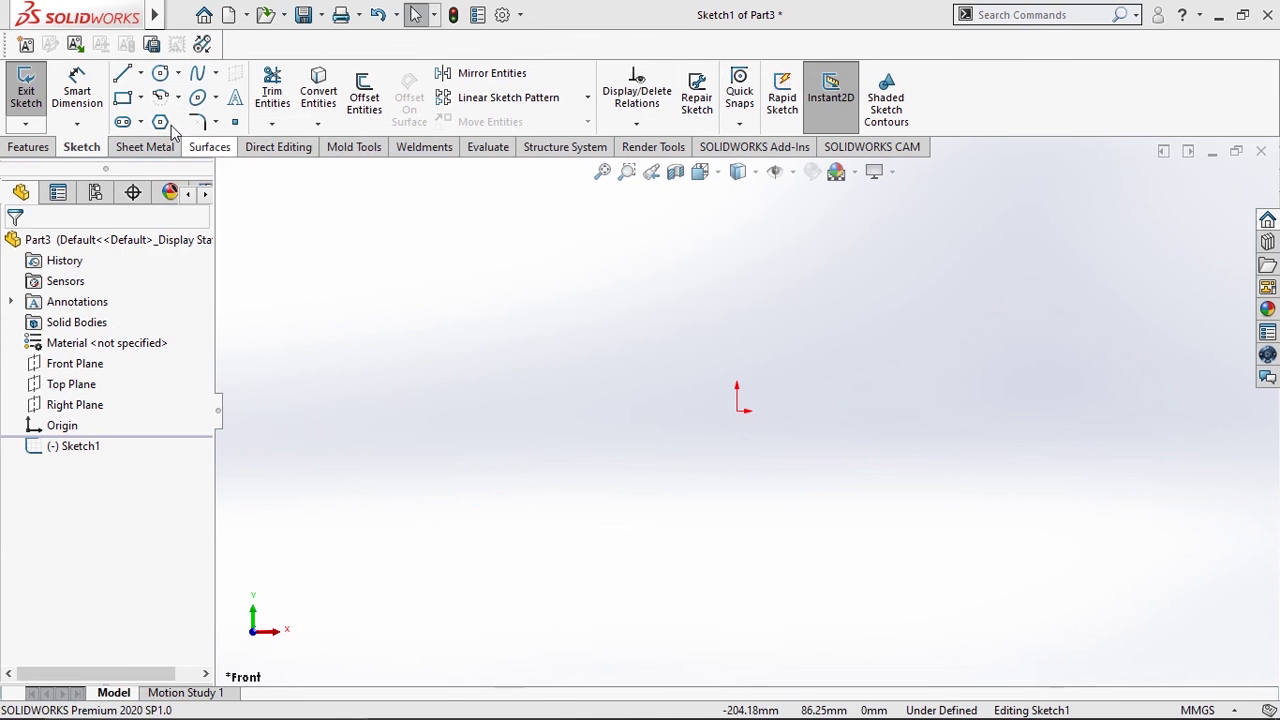
{"action": "left_click", "coordinate": [122, 73]}
{"action": "left_click", "coordinate": [462, 278]}
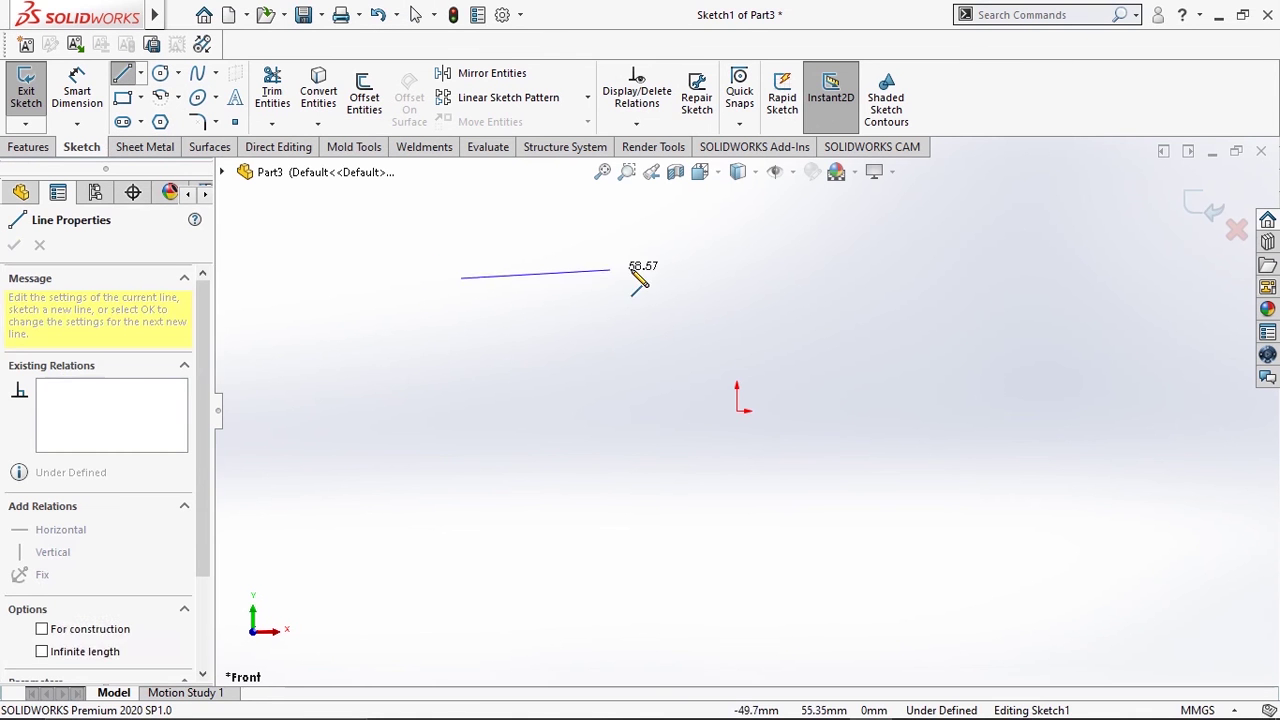
{"action": "left_click", "coordinate": [706, 278]}
{"action": "left_click", "coordinate": [808, 364]}
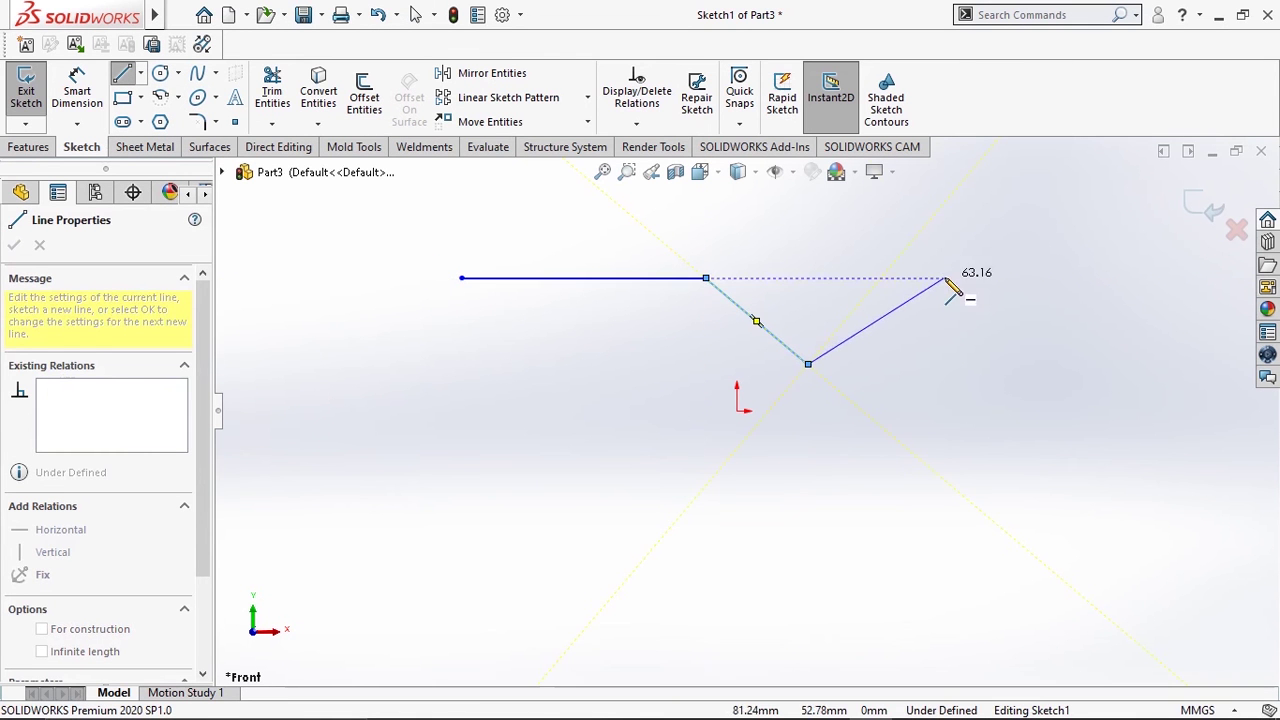
{"action": "left_click", "coordinate": [944, 278]}
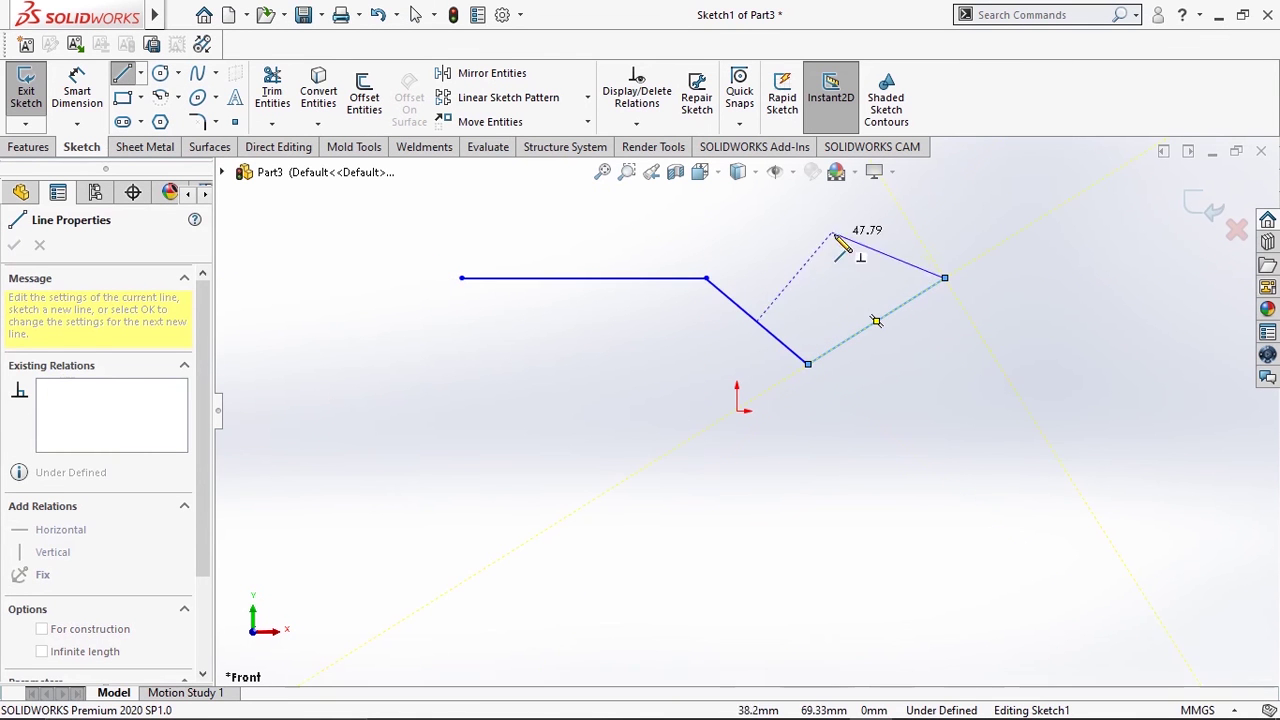
{"action": "right_click", "coordinate": [1095, 265]}
{"action": "left_click", "coordinate": [1090, 271]}
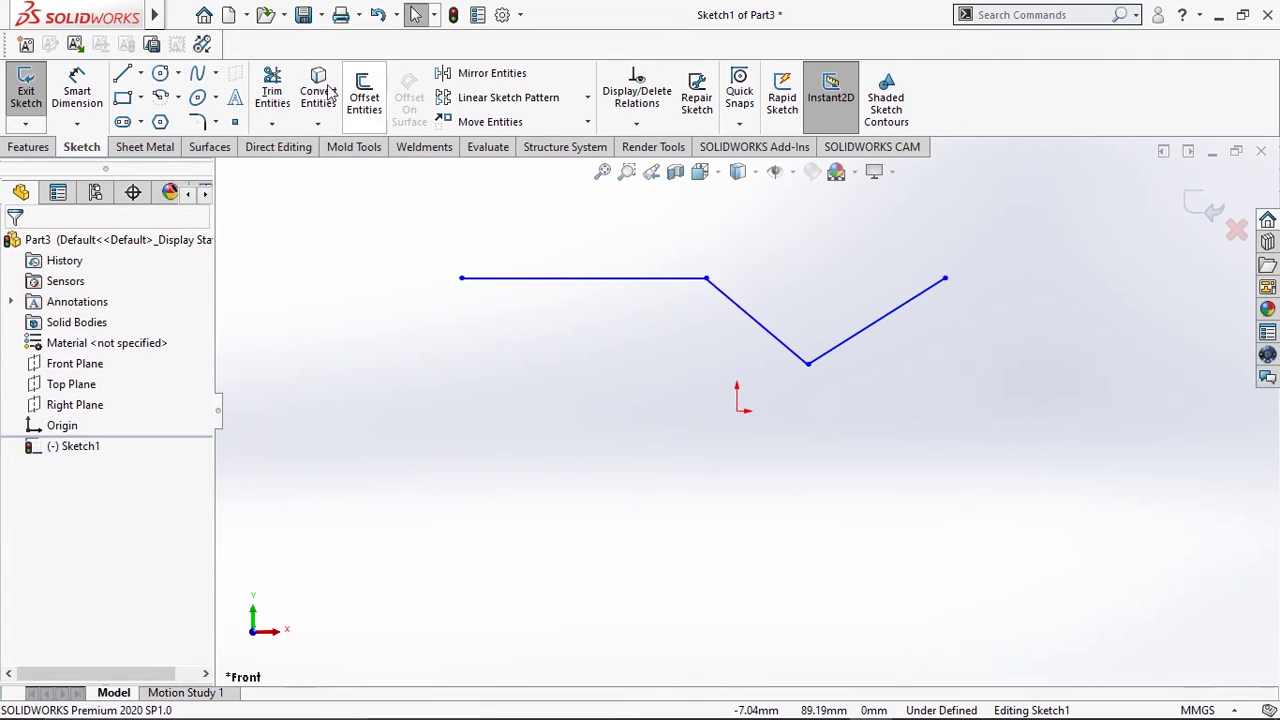
{"action": "left_click", "coordinate": [160, 73]}
{"action": "left_click", "coordinate": [490, 345]}
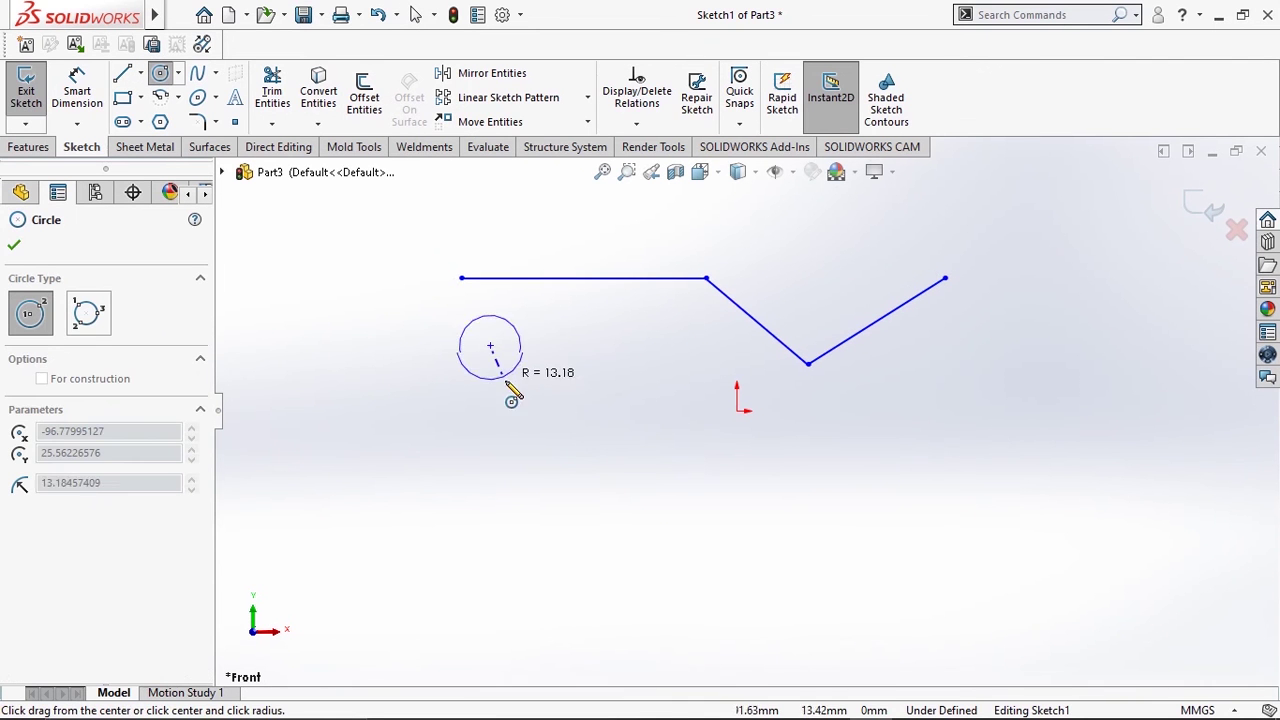
{"action": "left_click", "coordinate": [527, 382]}
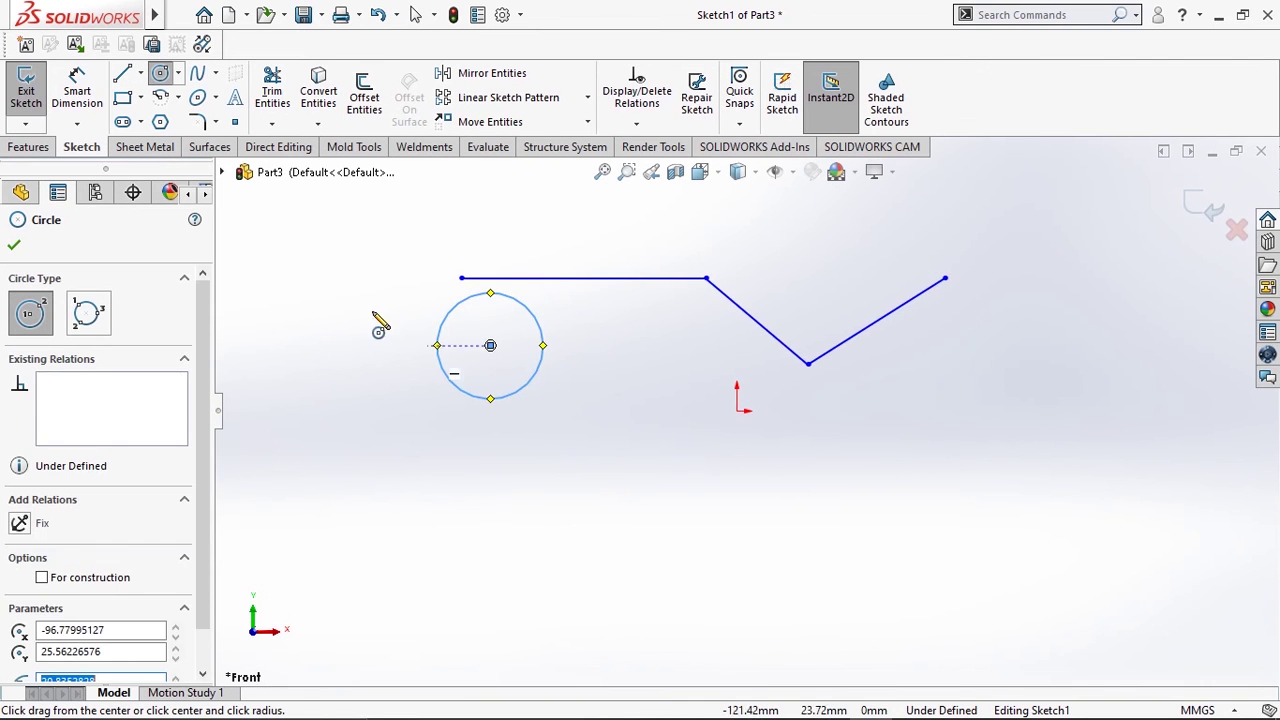
{"action": "left_click", "coordinate": [122, 97]}
{"action": "left_click", "coordinate": [447, 452]}
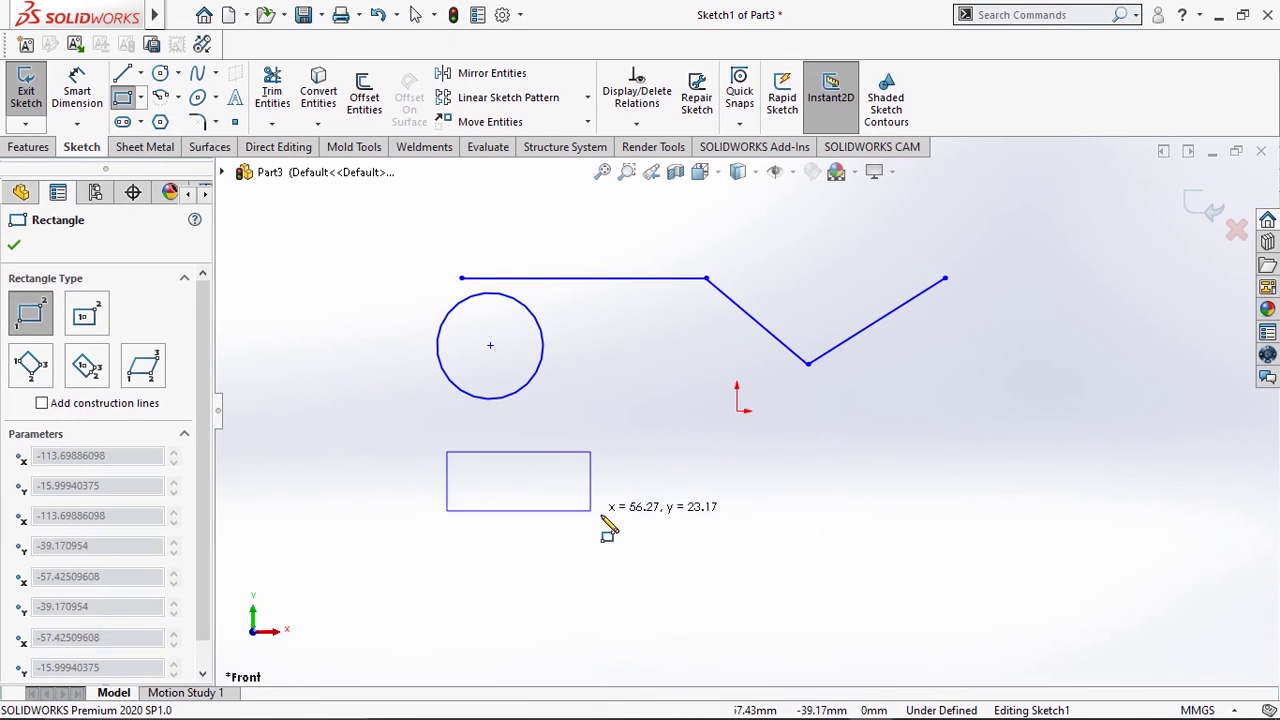
{"action": "left_click", "coordinate": [632, 524]}
{"action": "left_click", "coordinate": [160, 121]}
{"action": "left_click", "coordinate": [828, 436]}
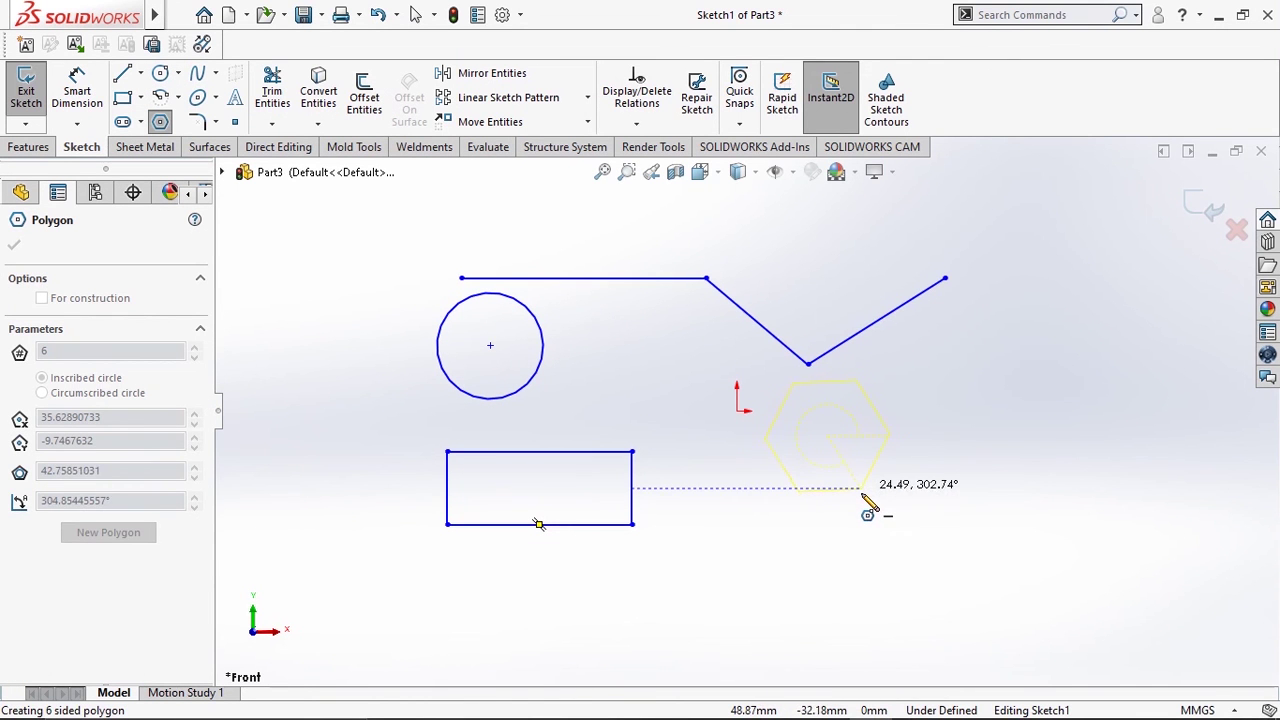
{"action": "left_click", "coordinate": [864, 491]}
{"action": "right_click", "coordinate": [940, 428]}
{"action": "left_click", "coordinate": [979, 430]}
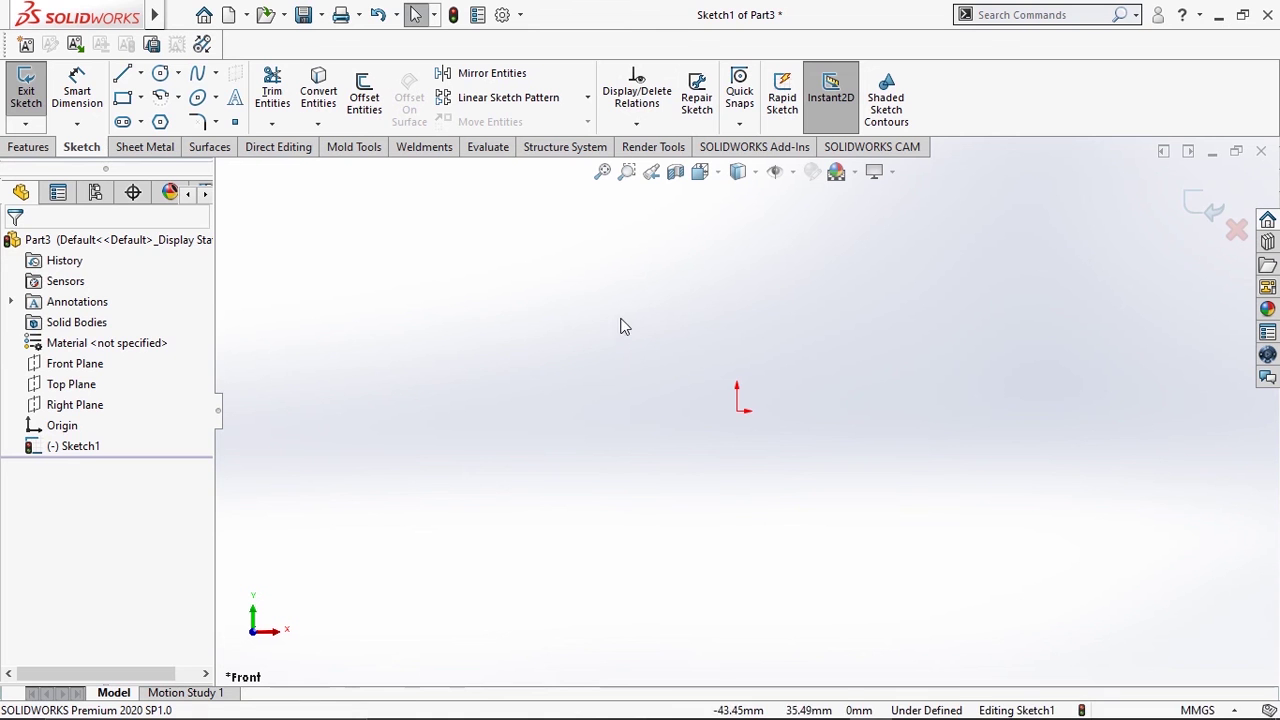
Sketch a sloping line left of the origin and a second line above it
{"action": "left_click", "coordinate": [122, 80]}
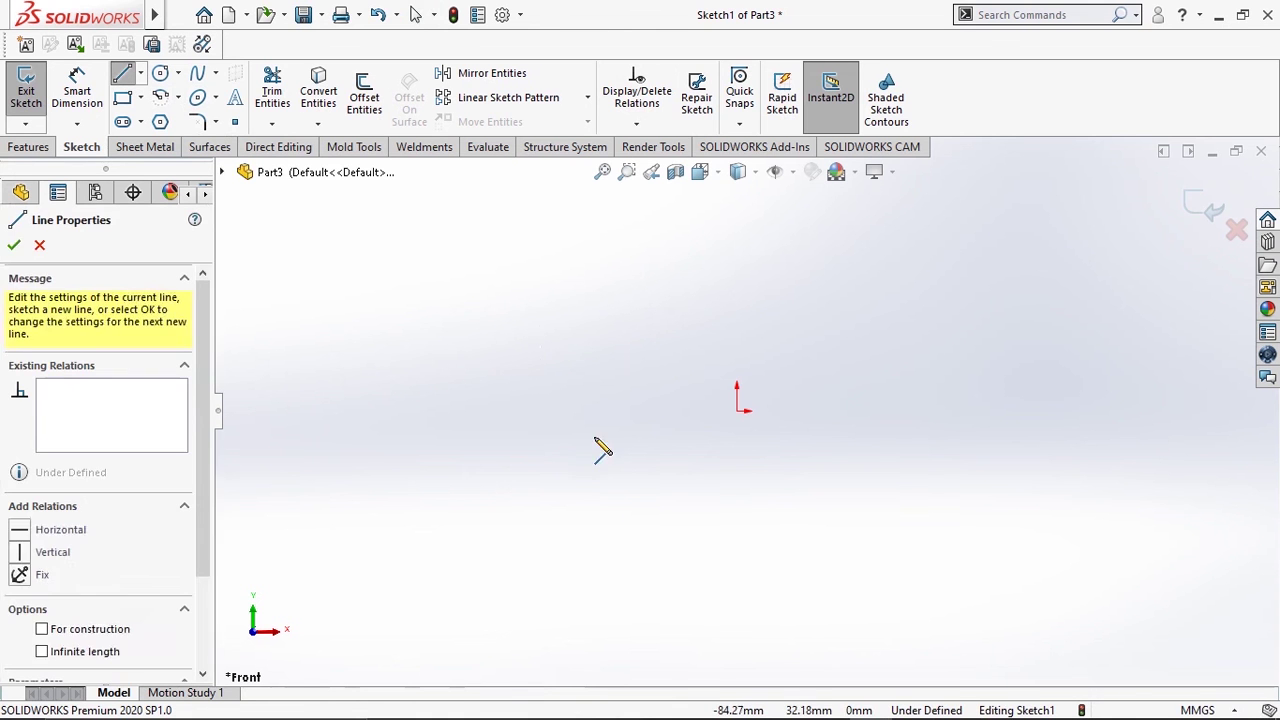
{"action": "left_click", "coordinate": [523, 329]}
{"action": "left_click", "coordinate": [634, 514]}
{"action": "right_click", "coordinate": [632, 348]}
{"action": "left_click", "coordinate": [645, 349]}
{"action": "key", "text": "Return"}
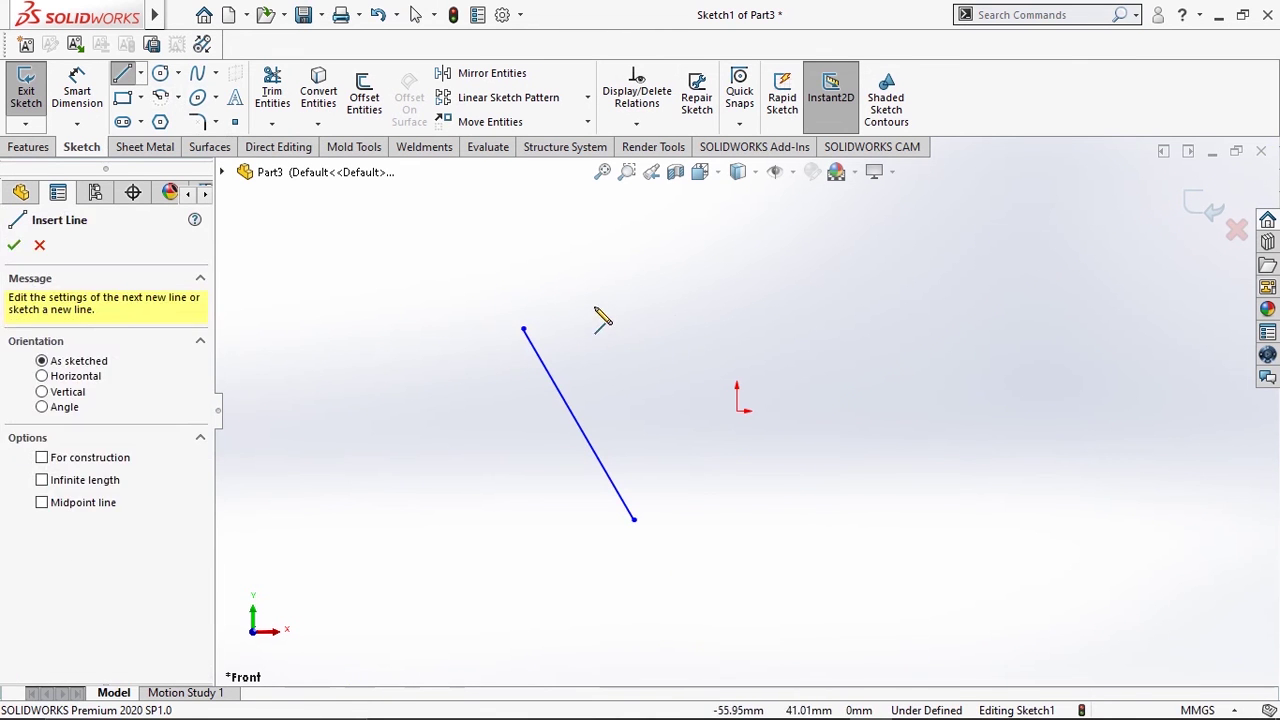
{"action": "left_click", "coordinate": [594, 306]}
{"action": "right_click", "coordinate": [850, 368]}
{"action": "left_click", "coordinate": [870, 306]}
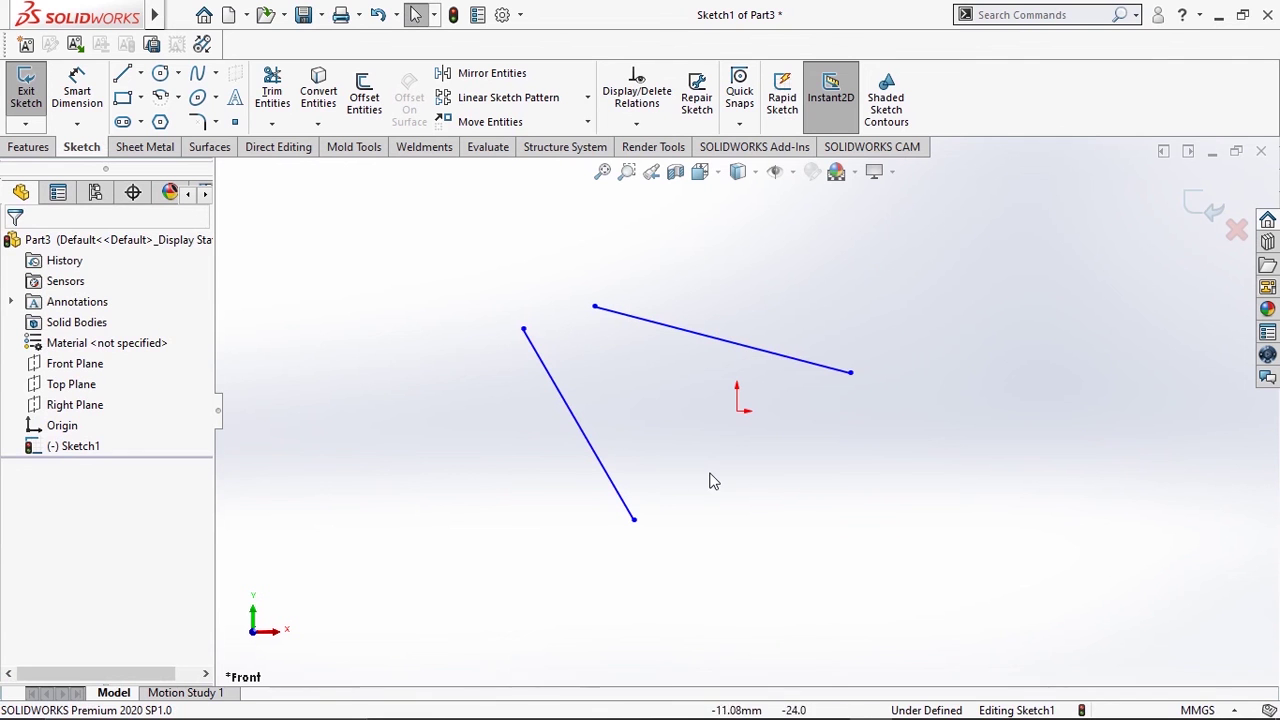
Make the sloping line and the upper line perpendicular
{"action": "left_click", "coordinate": [623, 500]}
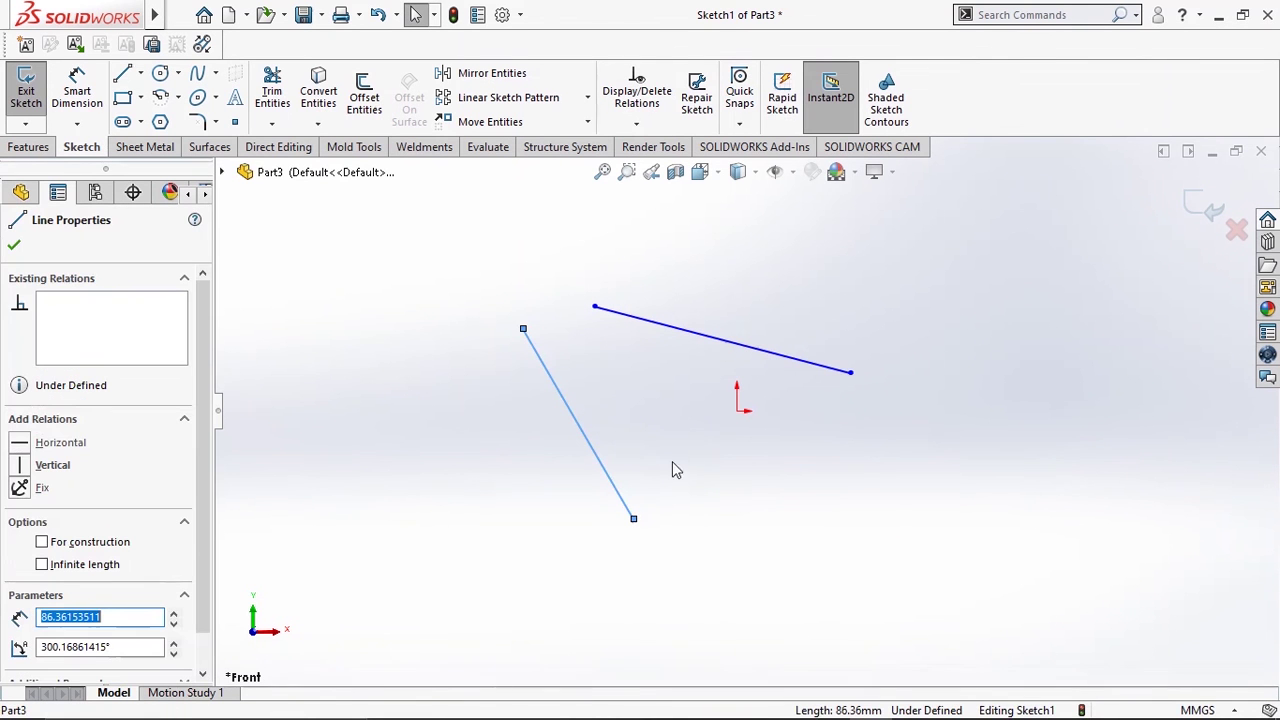
{"action": "left_click", "coordinate": [724, 342], "text": "ctrl"}
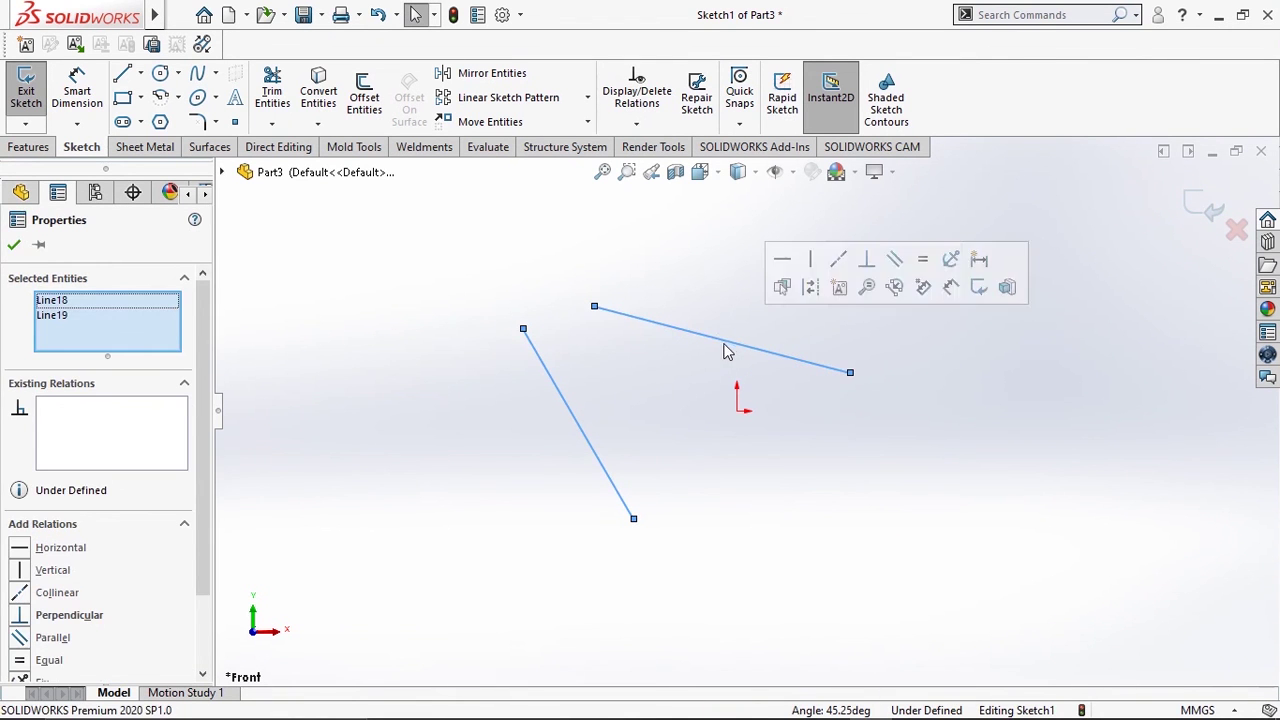
{"action": "left_click_drag", "start_coordinate": [204, 416], "coordinate": [203, 486]}
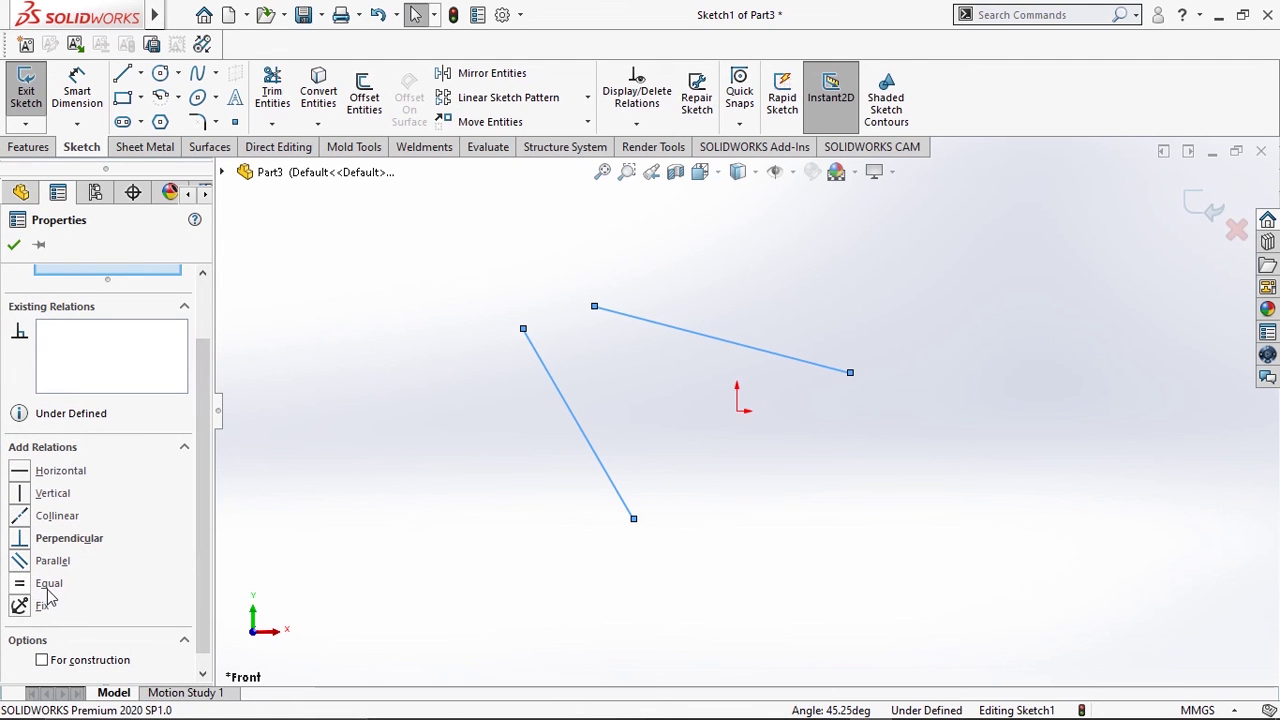
{"action": "left_click", "coordinate": [20, 540]}
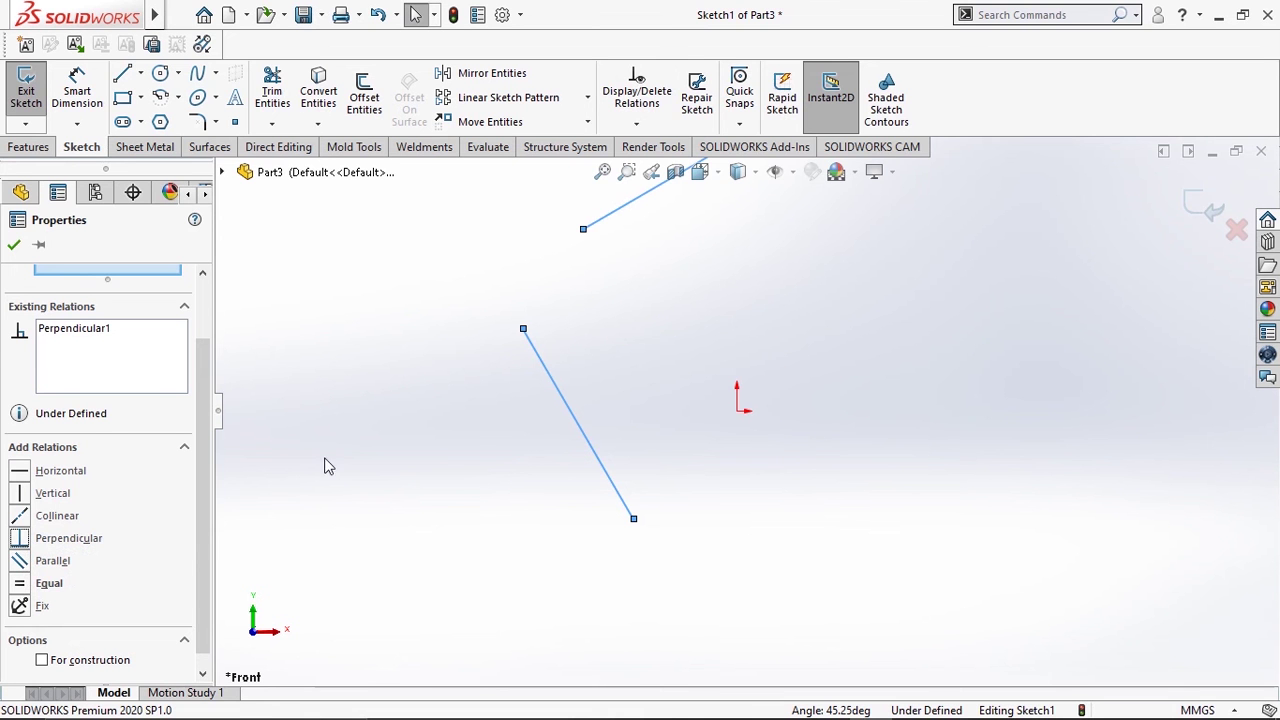
{"action": "left_click", "coordinate": [14, 244]}
{"action": "key", "text": "z"}
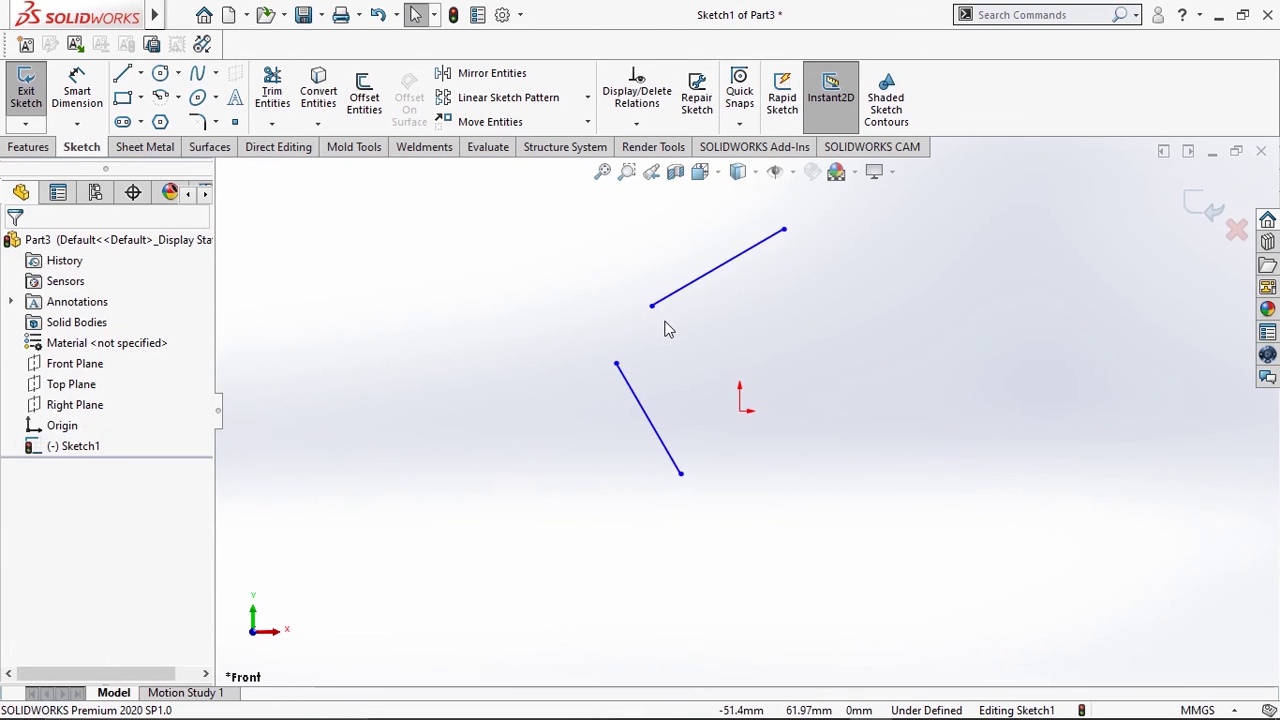
Join the upper line's end to the sloping line's top and reshape the corner by dragging endpoints
{"action": "left_click_drag", "start_coordinate": [651, 305], "coordinate": [618, 365]}
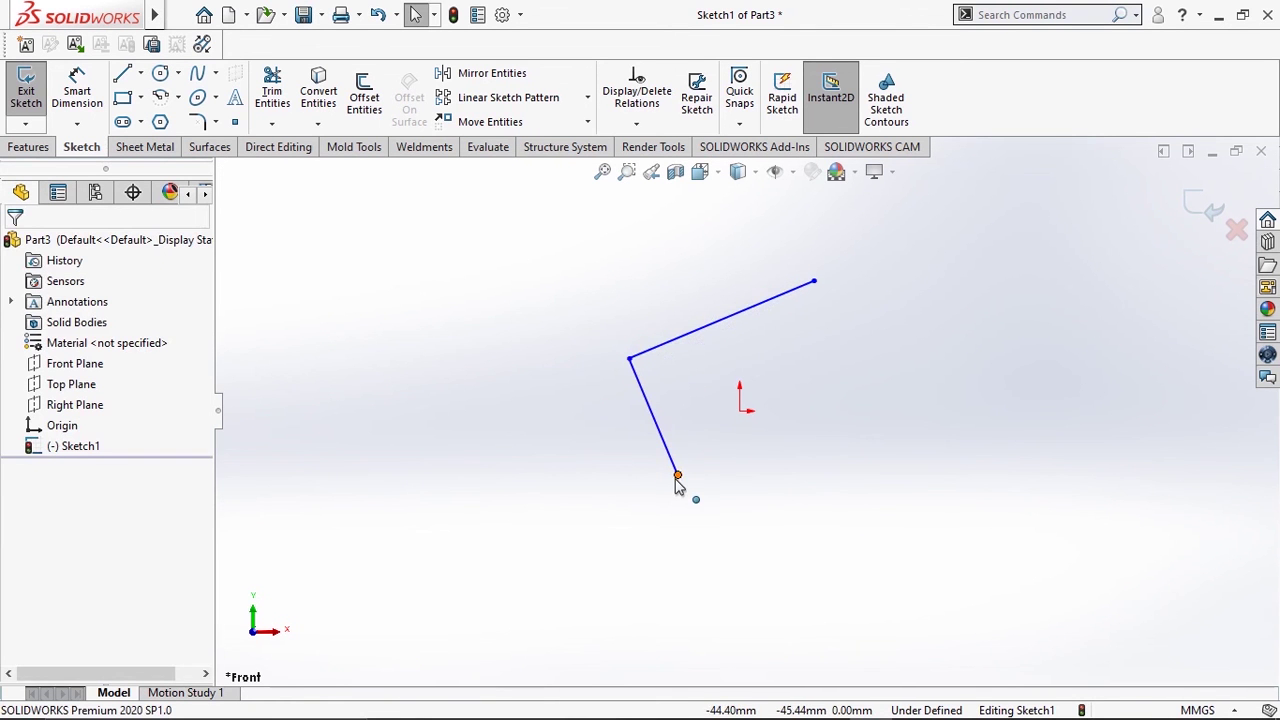
{"action": "mouse_move", "coordinate": [677, 474]}
{"action": "left_mouse_down"}
{"action": "mouse_move", "coordinate": [620, 495]}
{"action": "mouse_move", "coordinate": [522, 395]}
{"action": "left_mouse_up"}
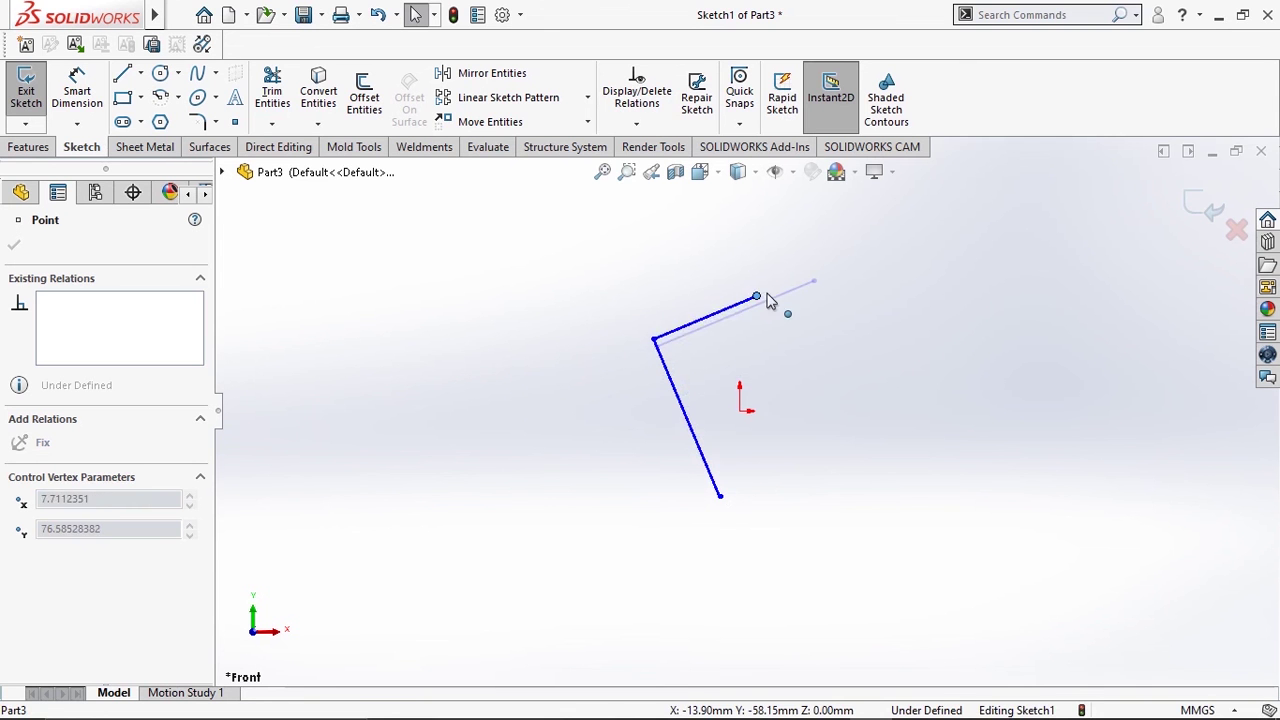
{"action": "left_click_drag", "start_coordinate": [521, 391], "coordinate": [810, 282]}
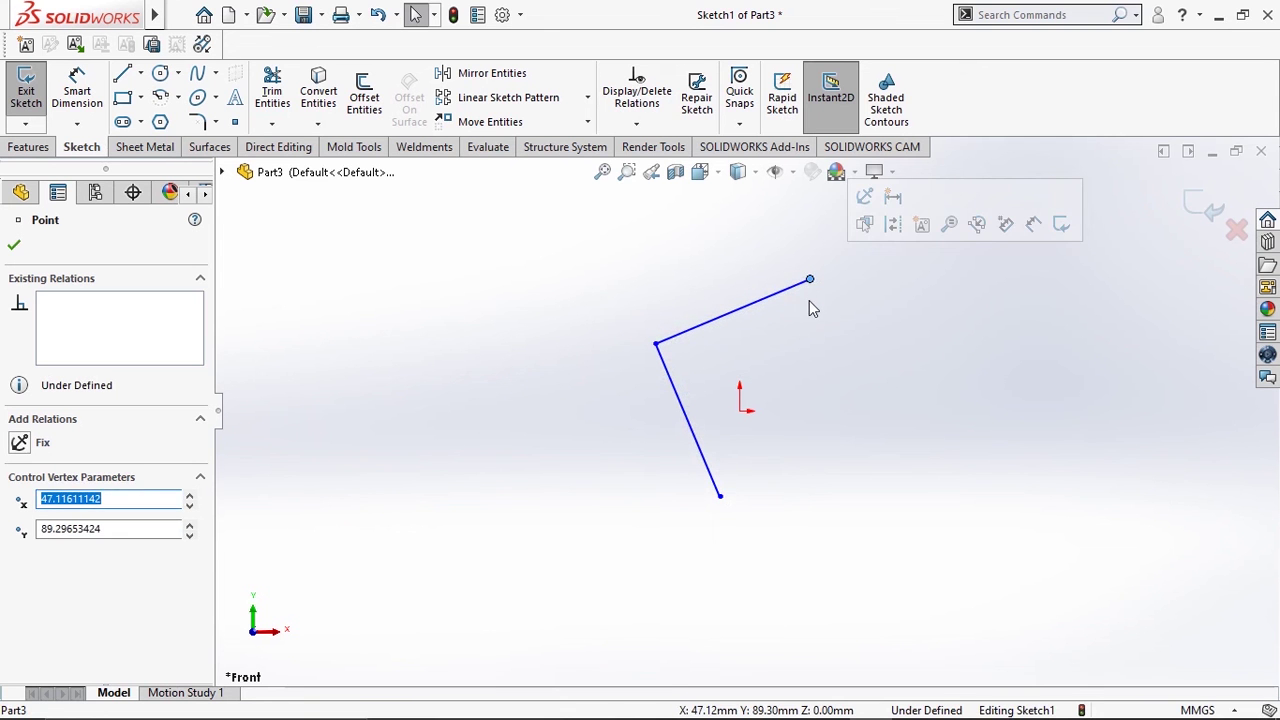
{"action": "left_click", "coordinate": [565, 272]}
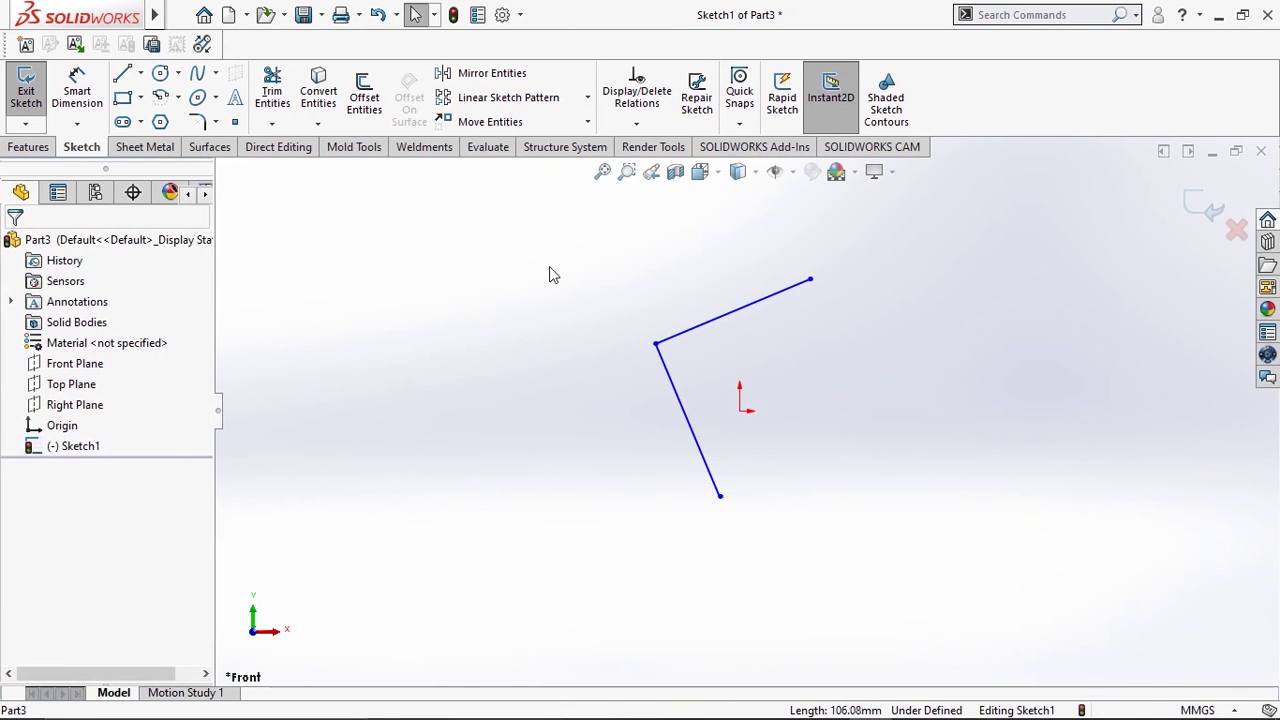
{"action": "left_click", "coordinate": [122, 73]}
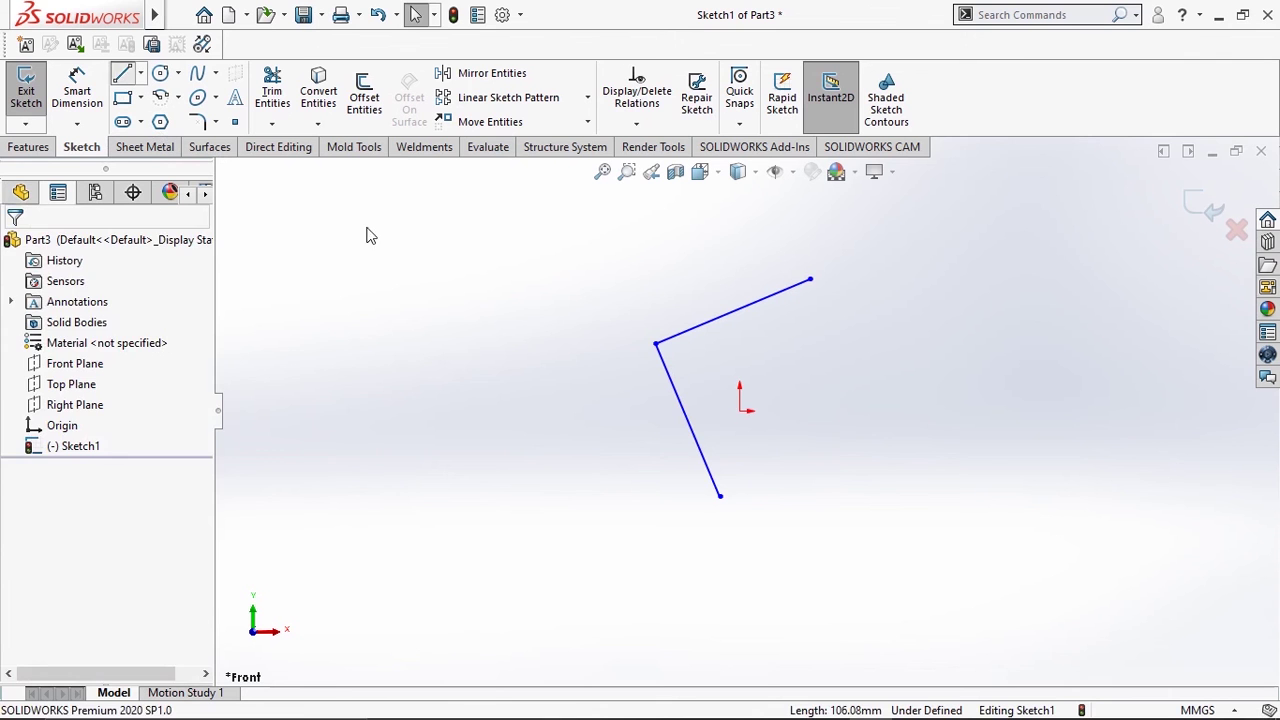
{"action": "left_click", "coordinate": [385, 290]}
Draw two new lines toward the sketch centre at the upper left
{"action": "left_click", "coordinate": [430, 483]}
{"action": "right_click", "coordinate": [525, 360]}
{"action": "left_click", "coordinate": [545, 397]}
{"action": "left_click", "coordinate": [460, 279]}
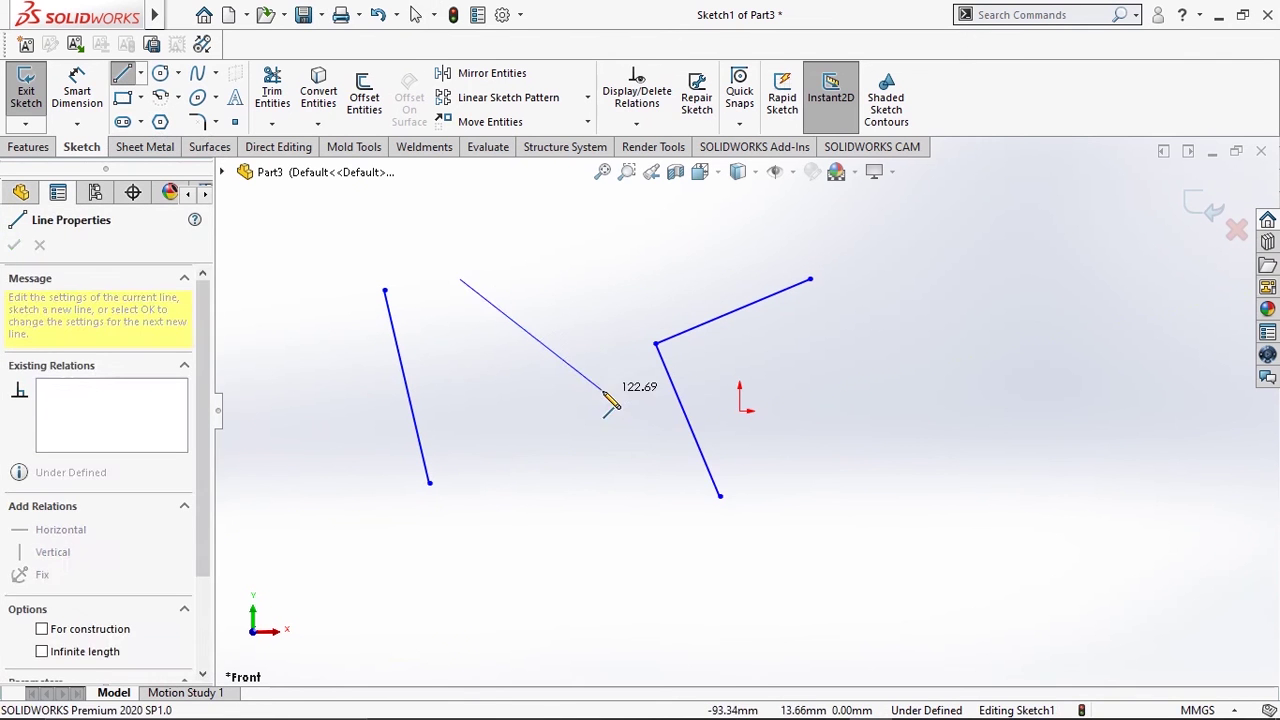
{"action": "left_click", "coordinate": [605, 390]}
{"action": "key", "text": "Escape"}
Make the two new lines parallel and drag an endpoint to test the relation
{"action": "left_click", "coordinate": [415, 350], "text": "ctrl"}
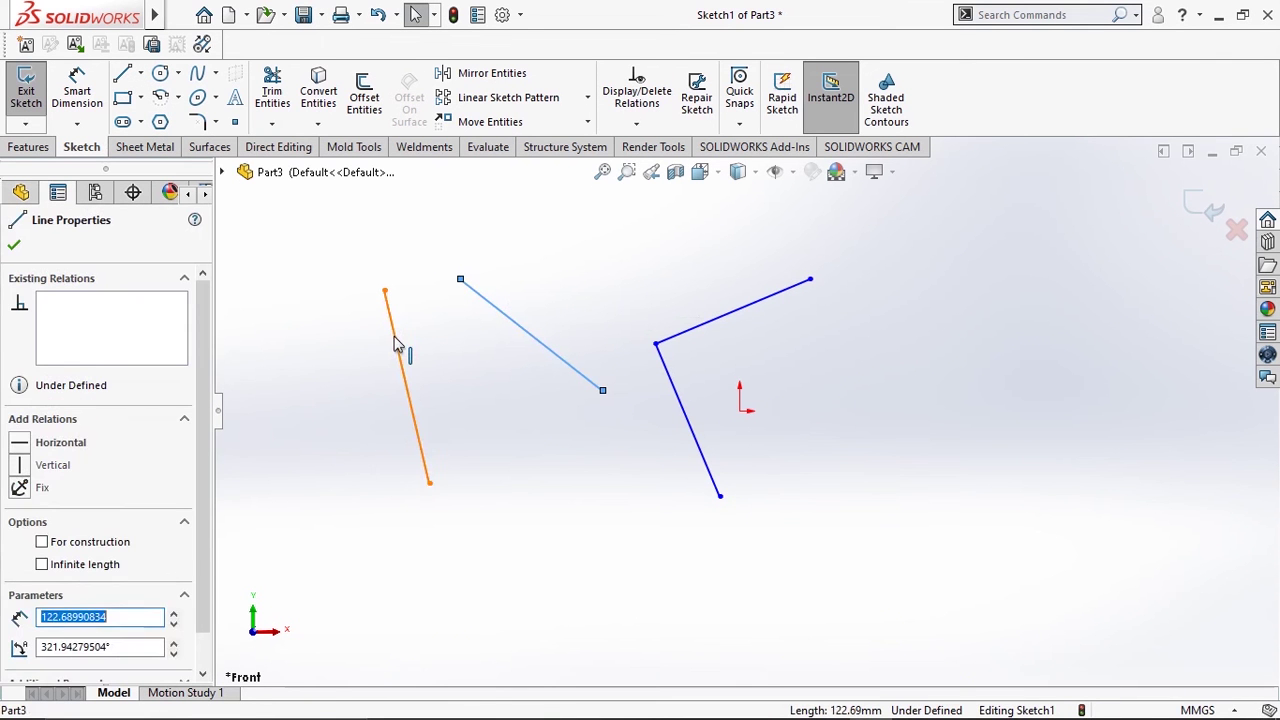
{"action": "left_click", "coordinate": [19, 638]}
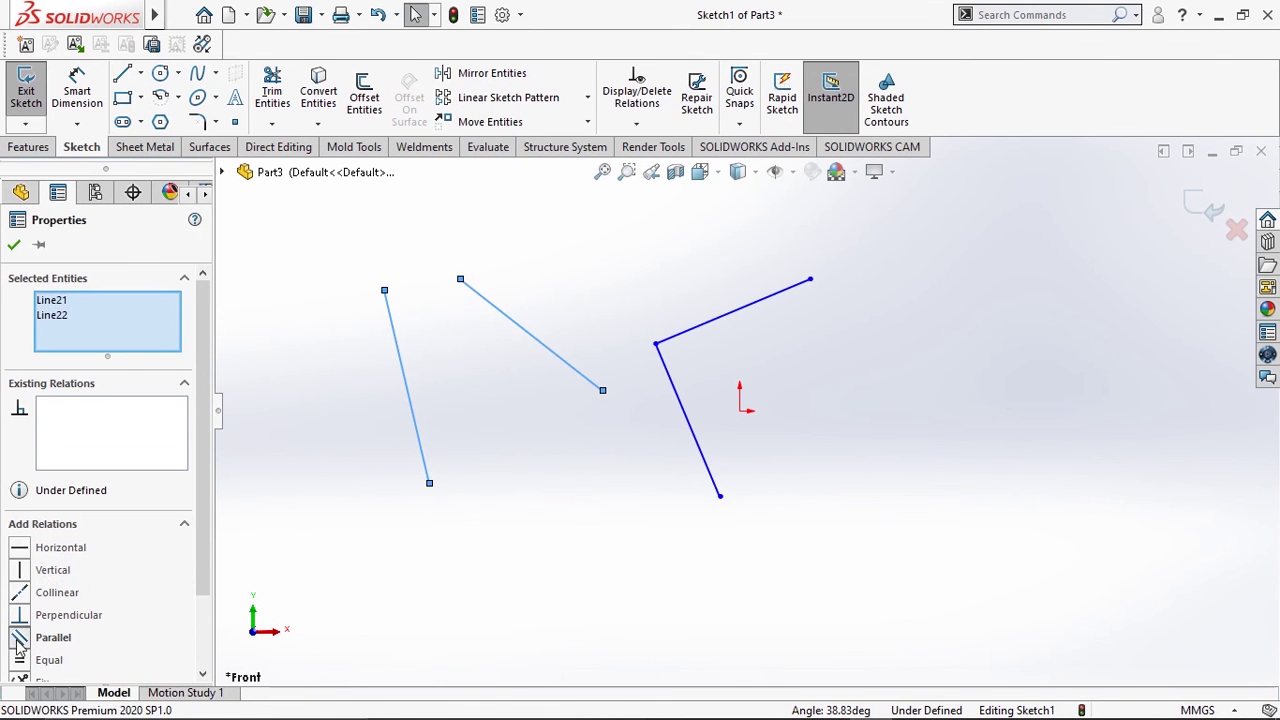
{"action": "left_click", "coordinate": [14, 244]}
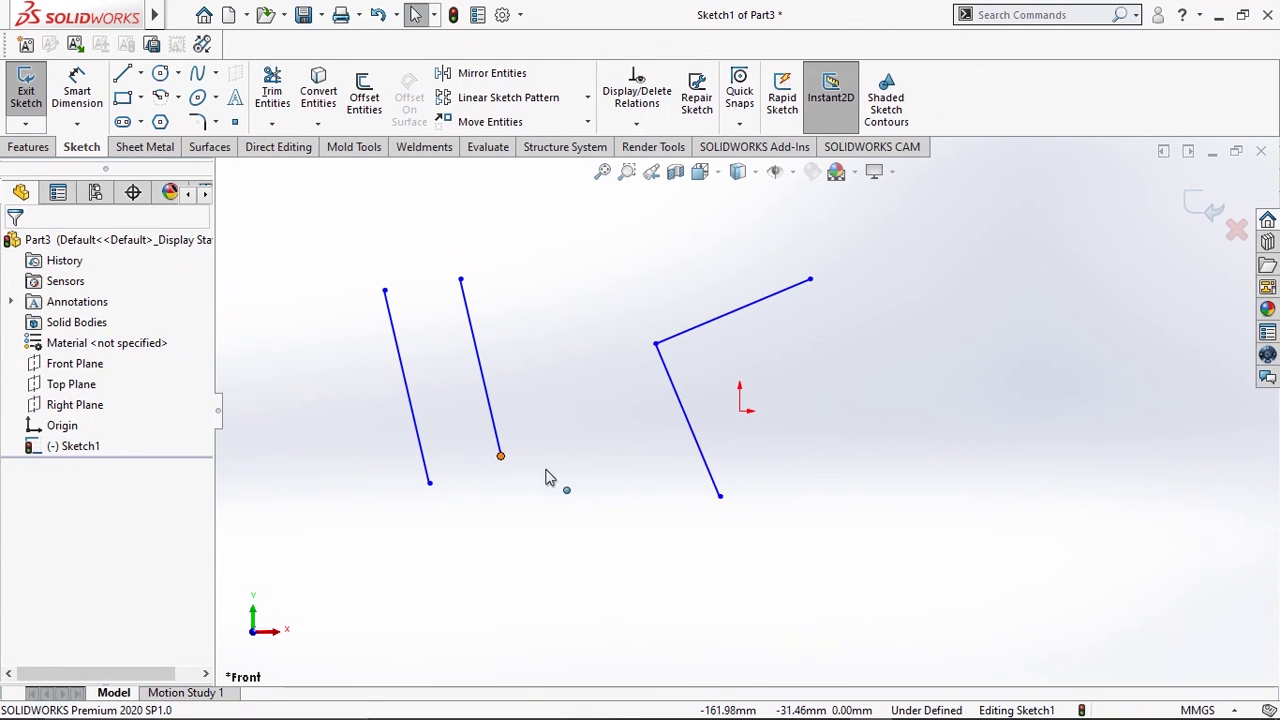
{"action": "mouse_move", "coordinate": [512, 465]}
{"action": "left_mouse_down"}
{"action": "mouse_move", "coordinate": [503, 541]}
{"action": "mouse_move", "coordinate": [585, 450]}
{"action": "left_mouse_up"}
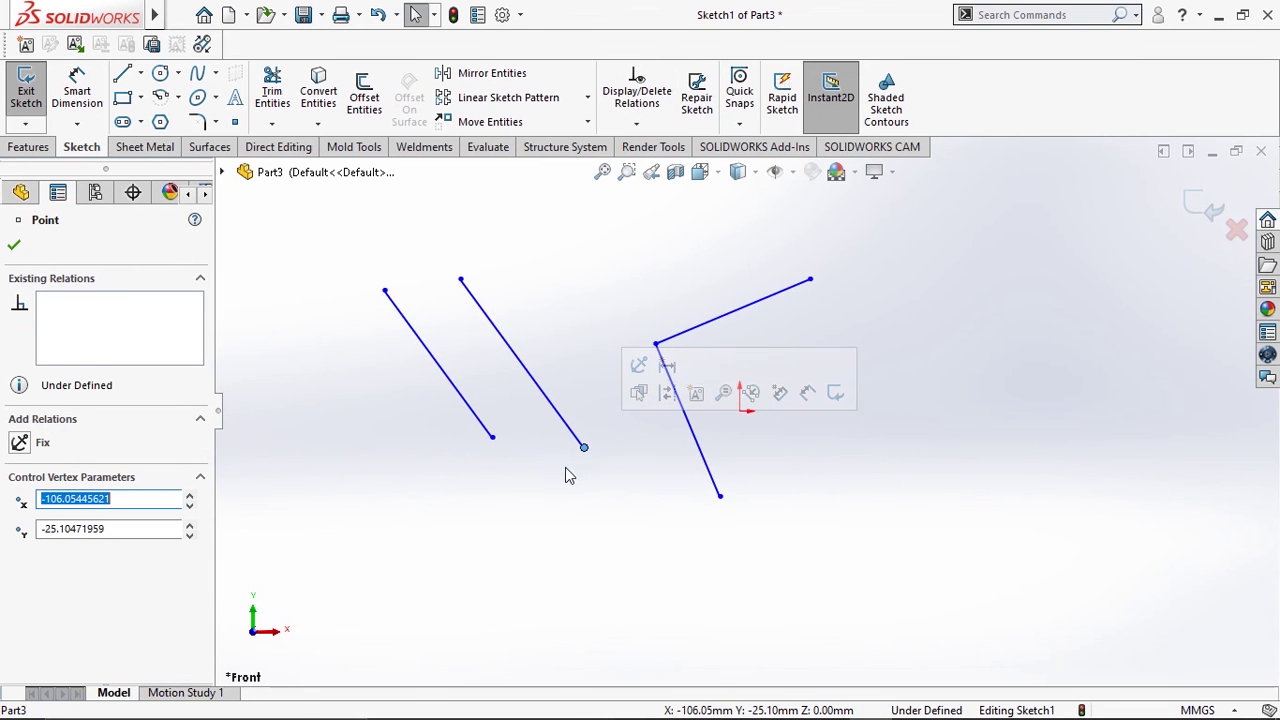
{"action": "left_click", "coordinate": [565, 470]}
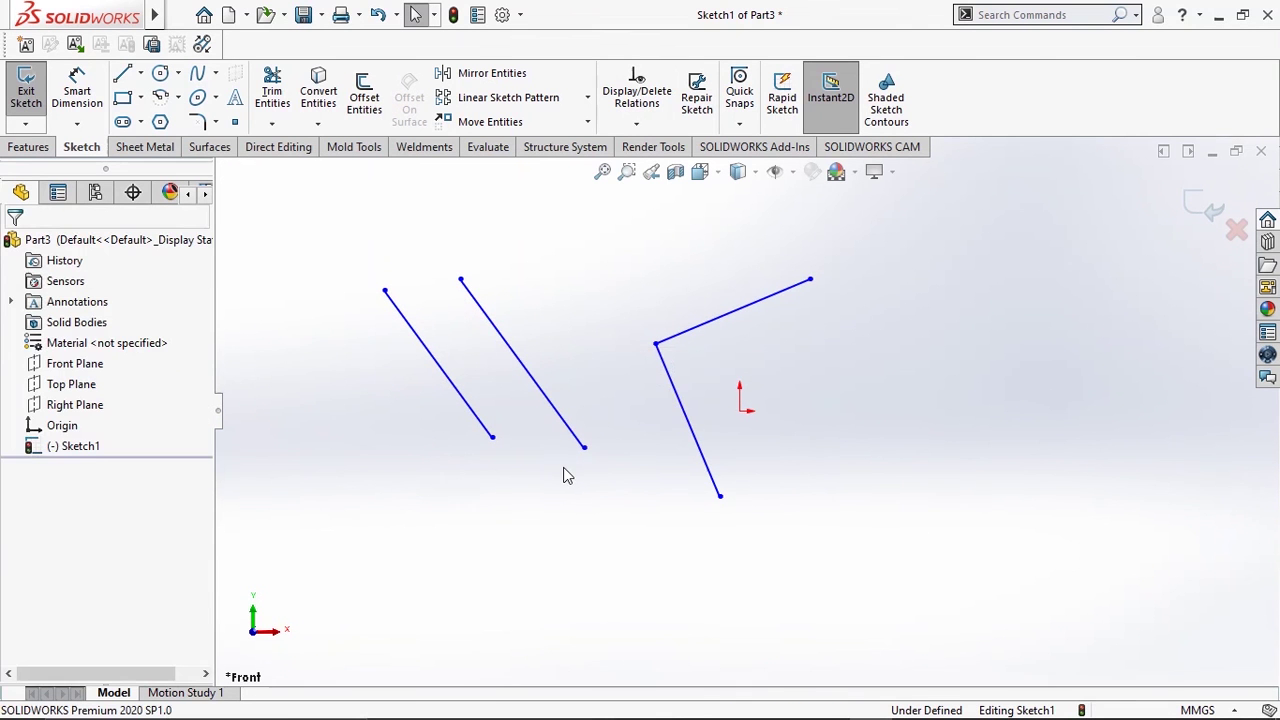
Draw a sloped line and place a separate sketch point below and right of it
{"action": "left_click", "coordinate": [122, 73]}
{"action": "left_click", "coordinate": [572, 265]}
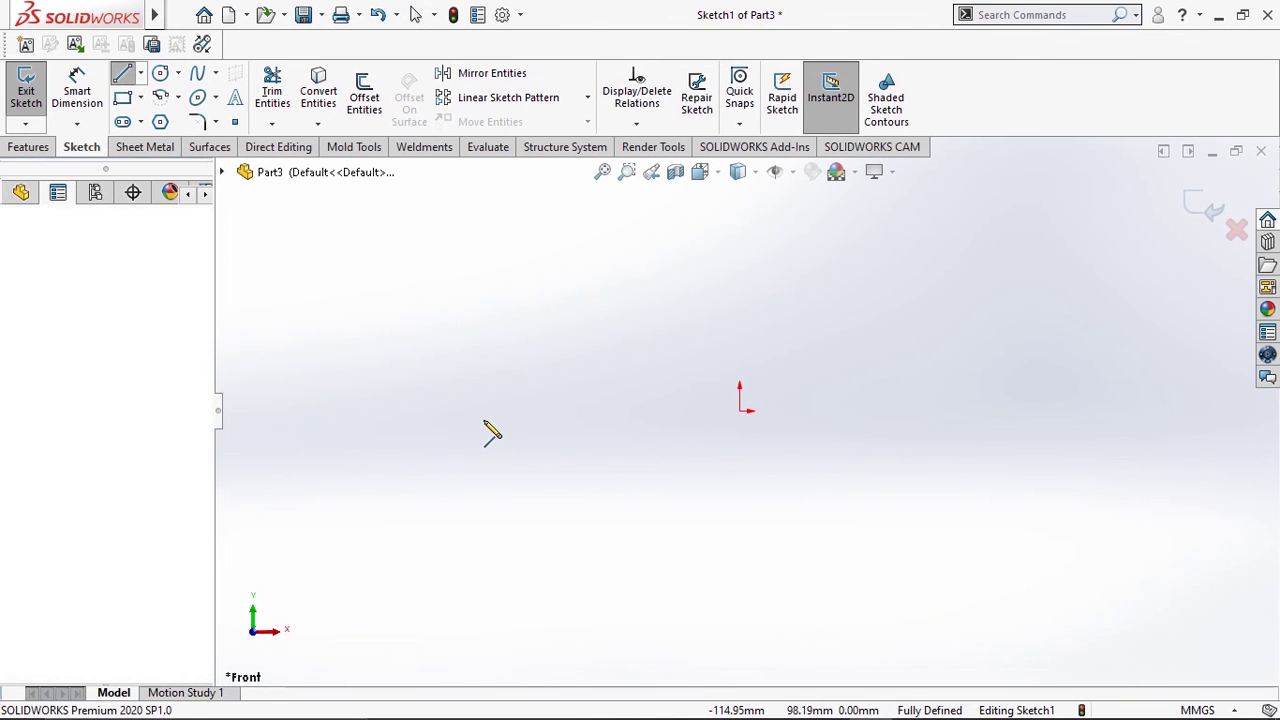
{"action": "left_click", "coordinate": [441, 472]}
{"action": "key", "text": "Escape"}
{"action": "key", "text": "Escape"}
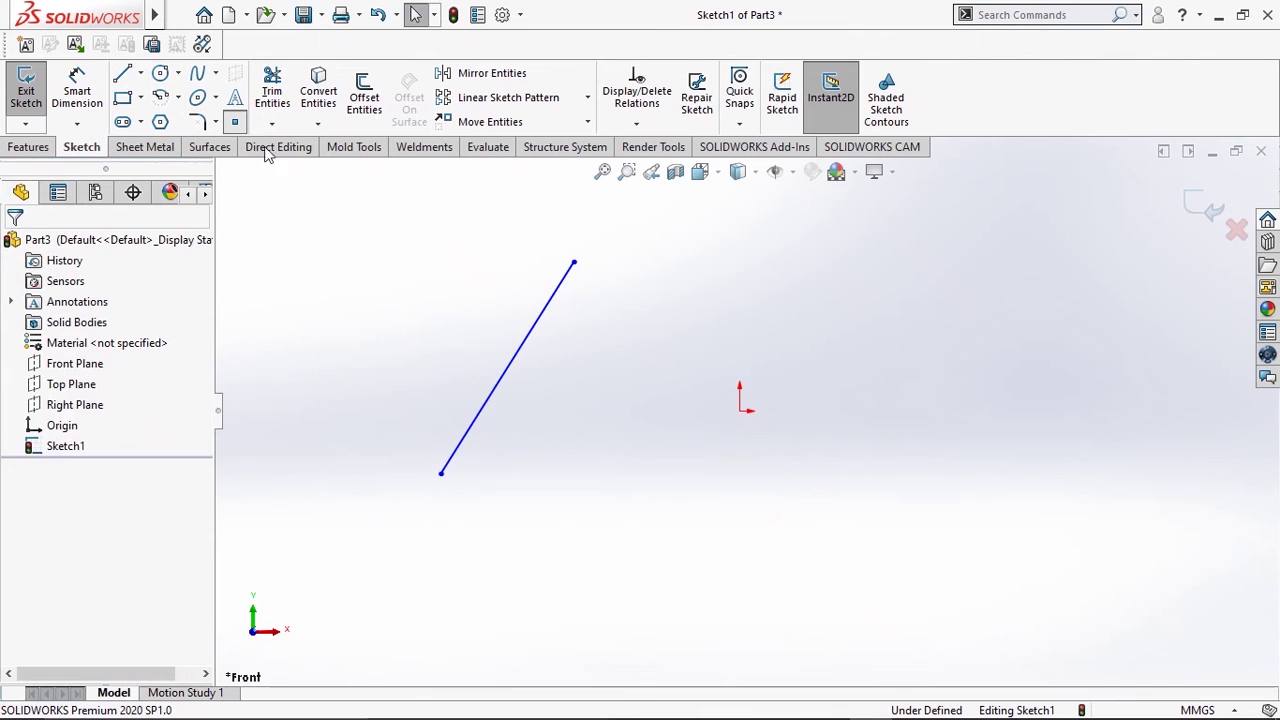
{"action": "left_click", "coordinate": [235, 121]}
{"action": "left_click", "coordinate": [686, 473]}
{"action": "right_click", "coordinate": [831, 388]}
{"action": "left_click", "coordinate": [847, 405]}
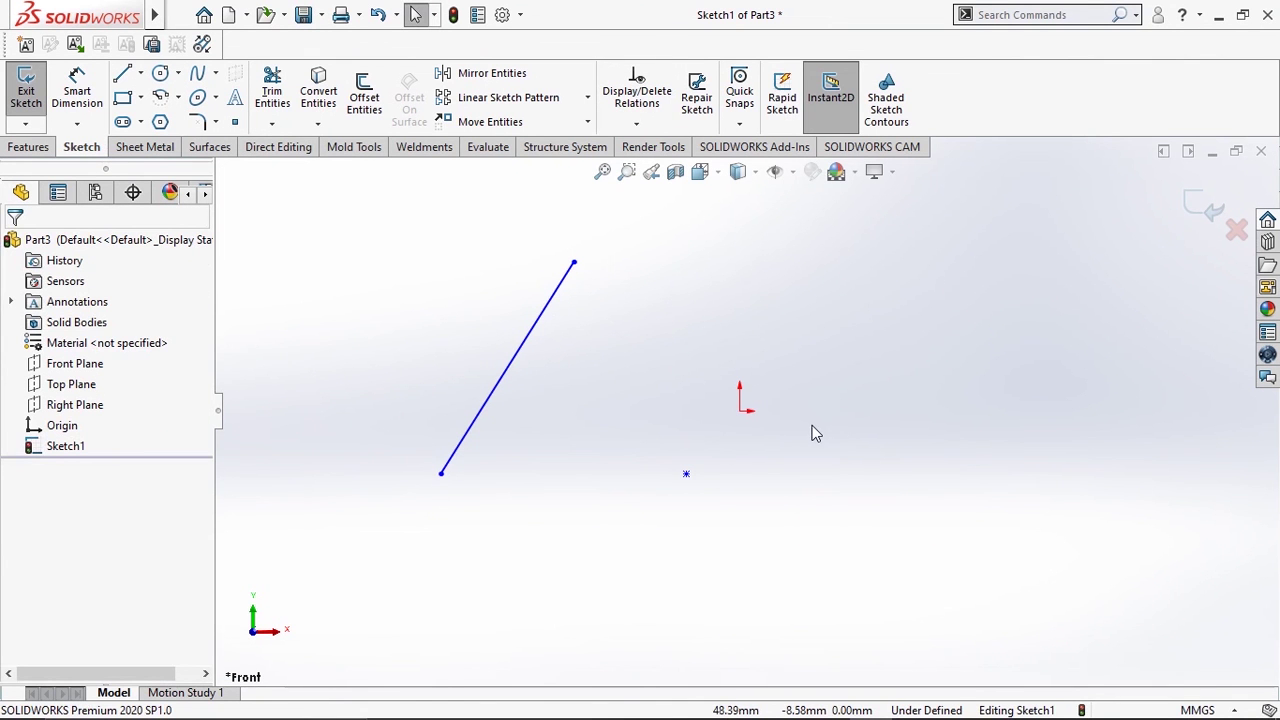
Add a Midpoint relation between the point and line, then stretch the line to test it
{"action": "left_click", "coordinate": [686, 475]}
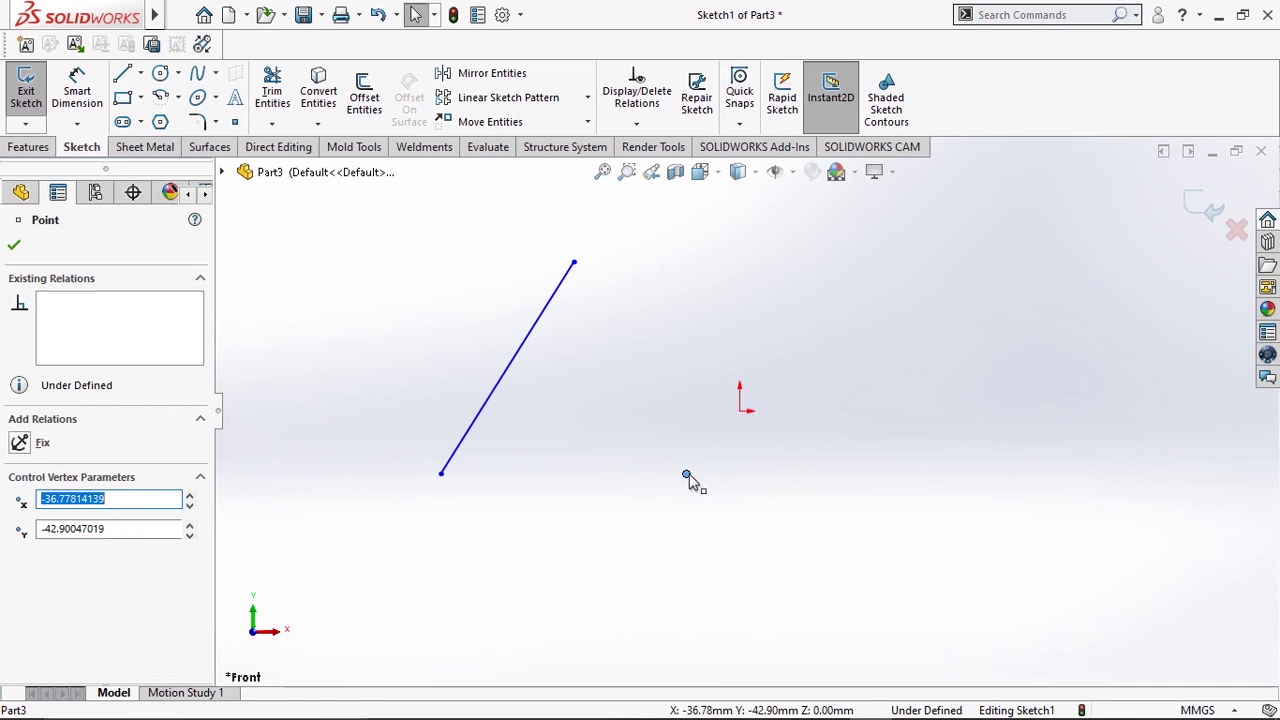
{"action": "left_click", "coordinate": [500, 392], "text": "ctrl"}
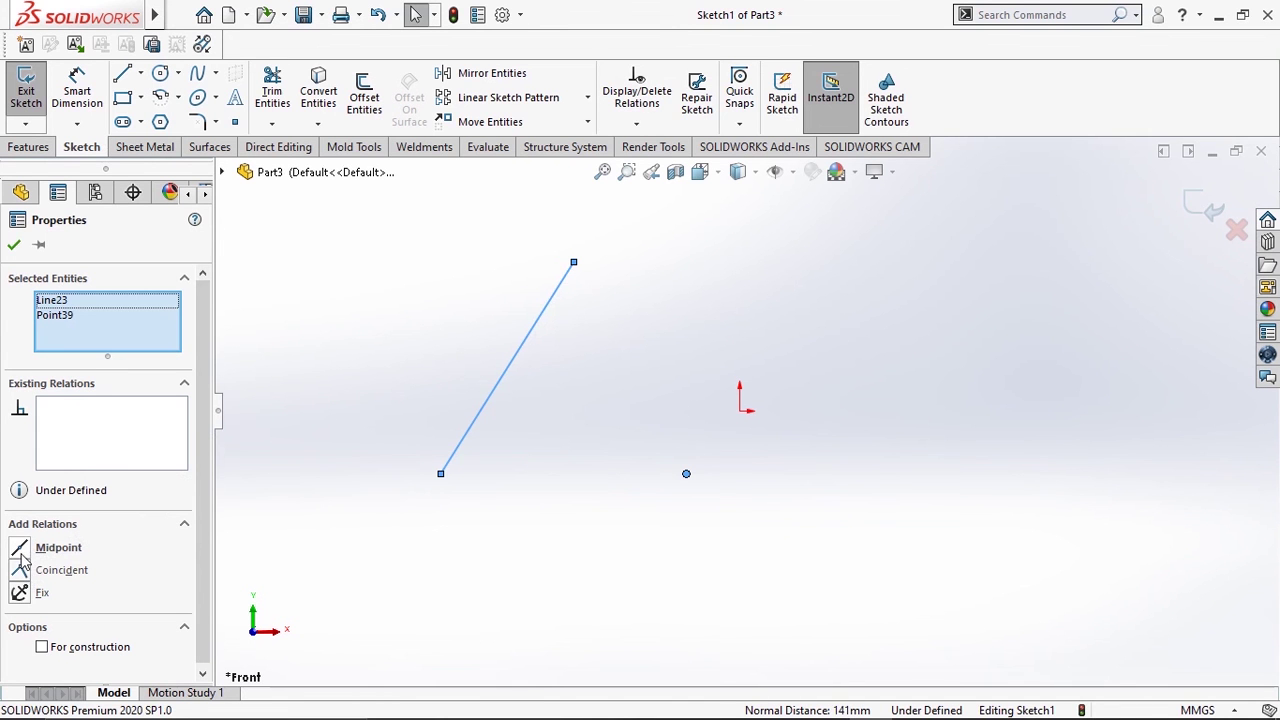
{"action": "left_click", "coordinate": [22, 558]}
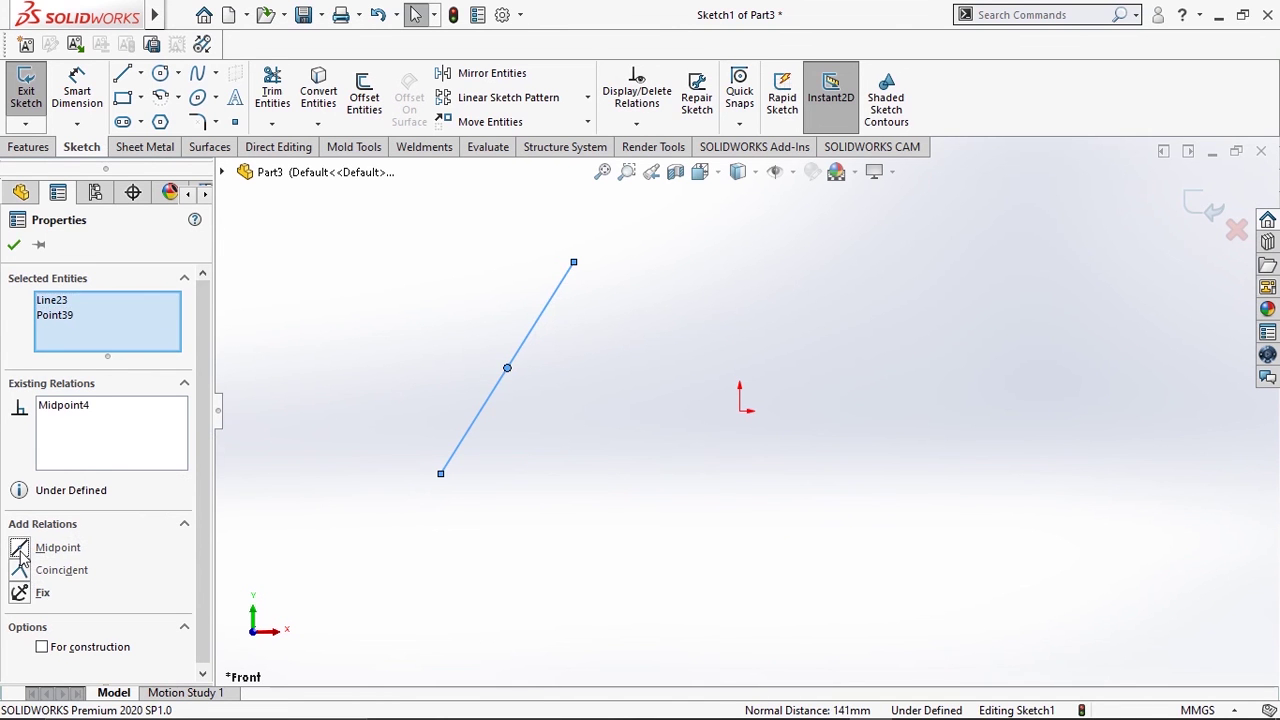
{"action": "left_click", "coordinate": [13, 244]}
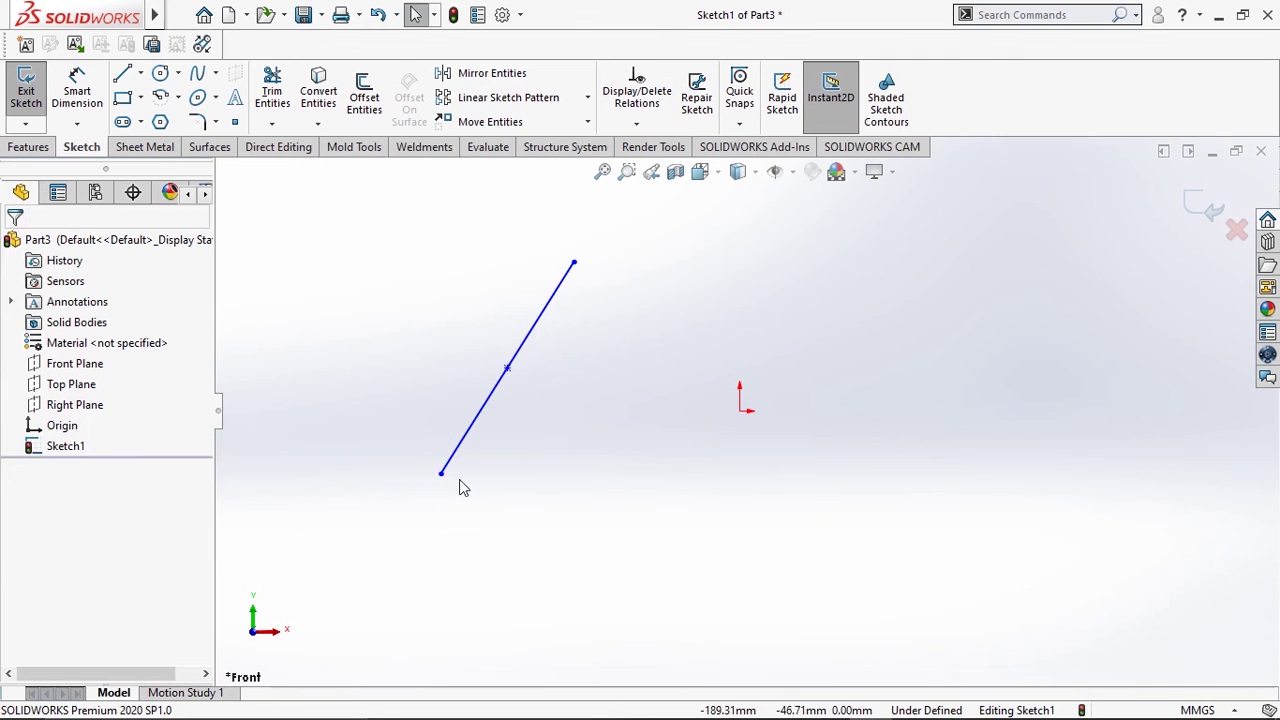
{"action": "left_click_drag", "start_coordinate": [443, 477], "coordinate": [1084, 499]}
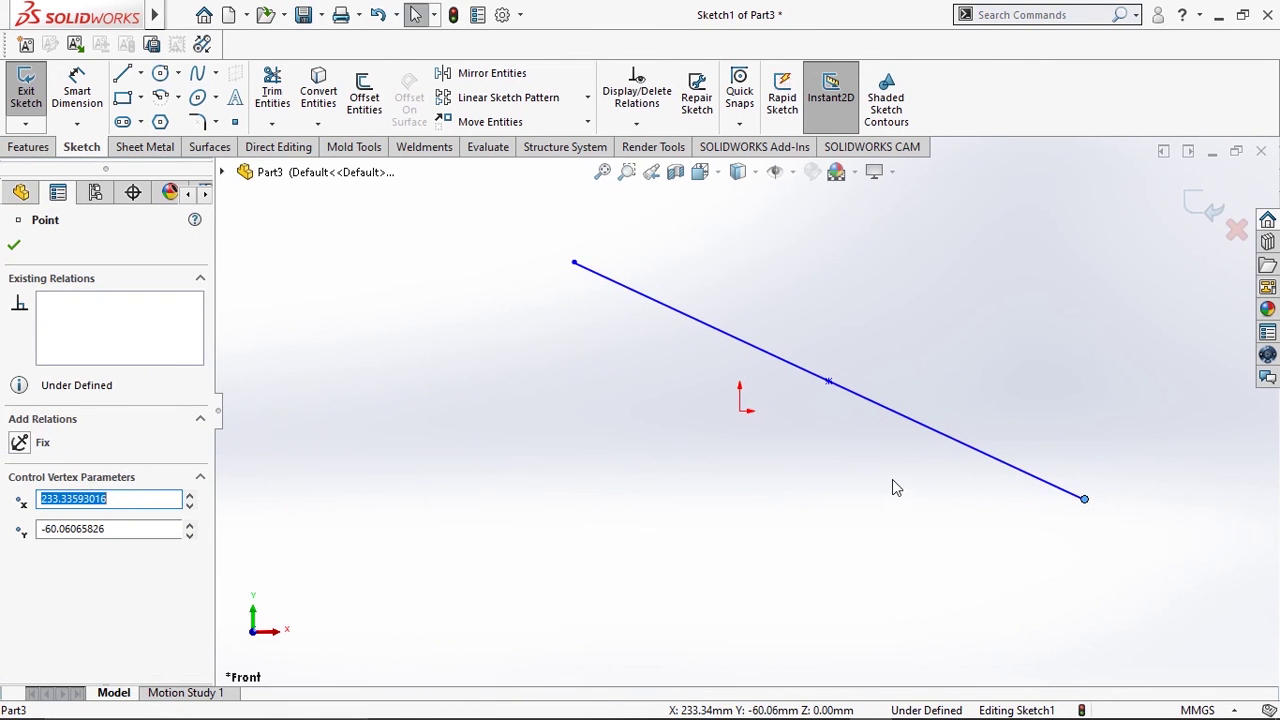
Clear the sketch, draw a practice line, make it horizontal, then delete it
{"action": "key", "text": "Delete"}
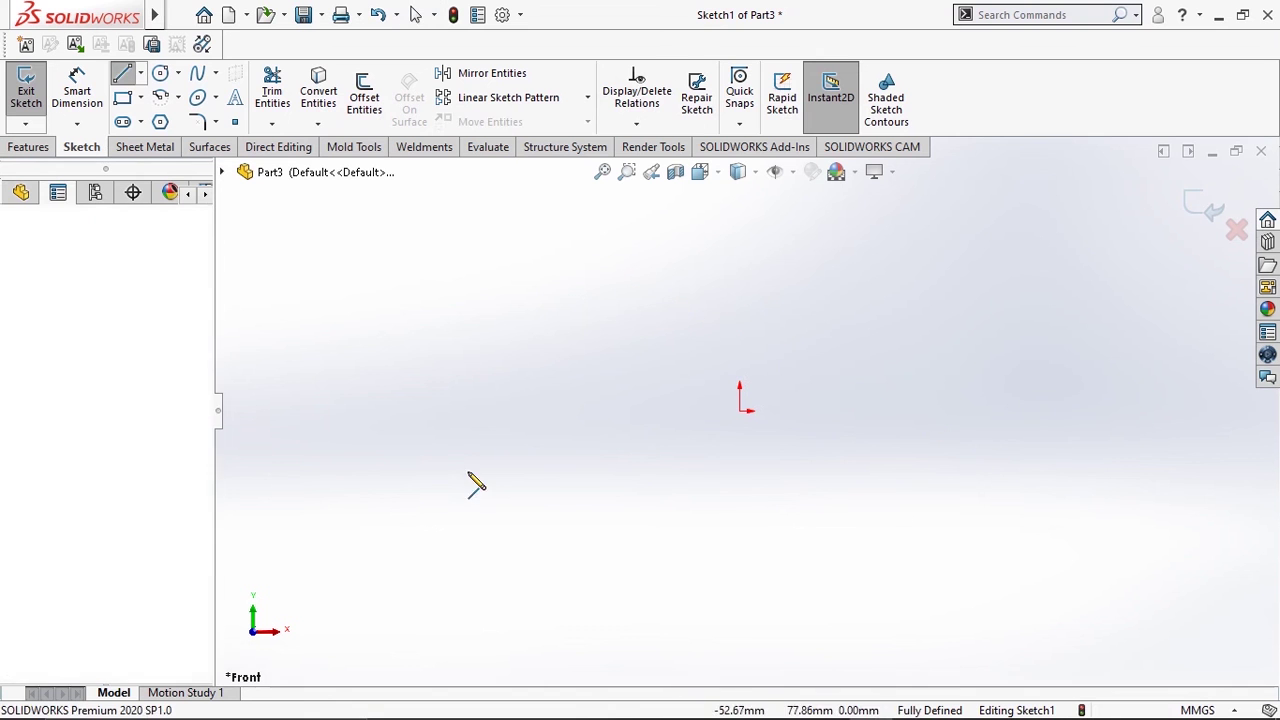
{"action": "key", "text": "l"}
{"action": "left_click", "coordinate": [663, 295]}
{"action": "right_click", "coordinate": [412, 415]}
{"action": "left_click", "coordinate": [412, 415]}
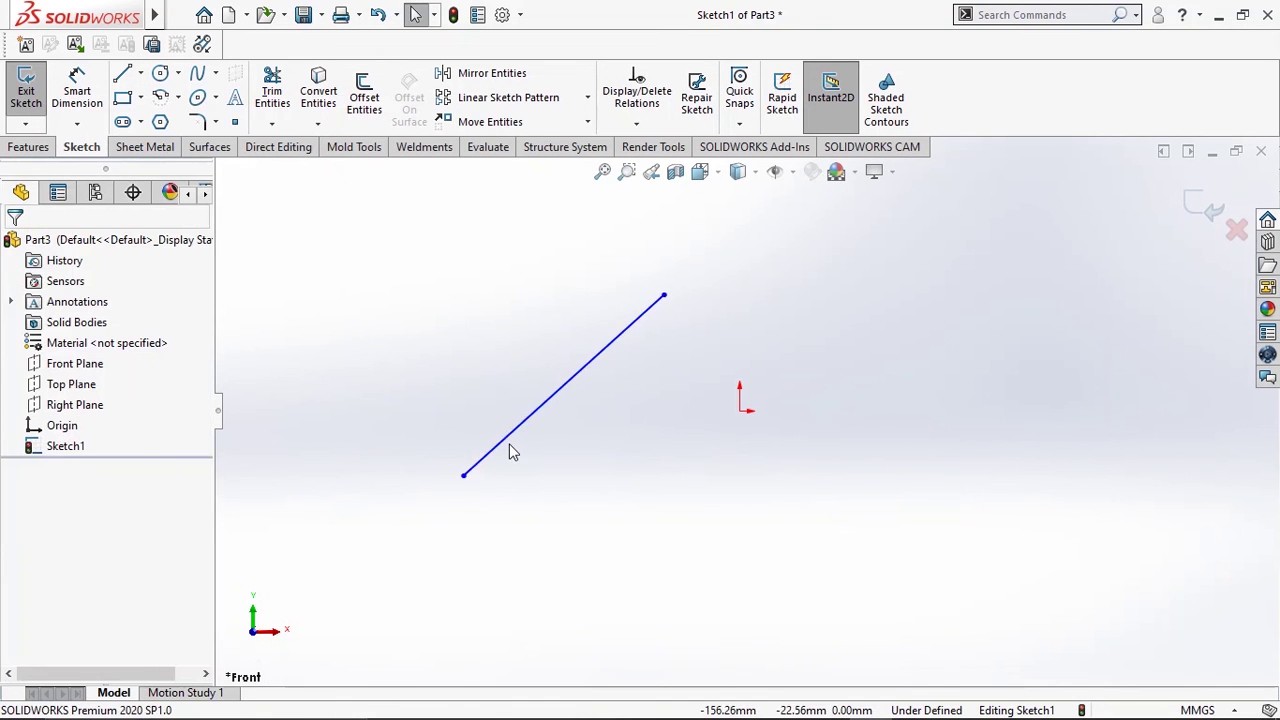
{"action": "left_click", "coordinate": [516, 431]}
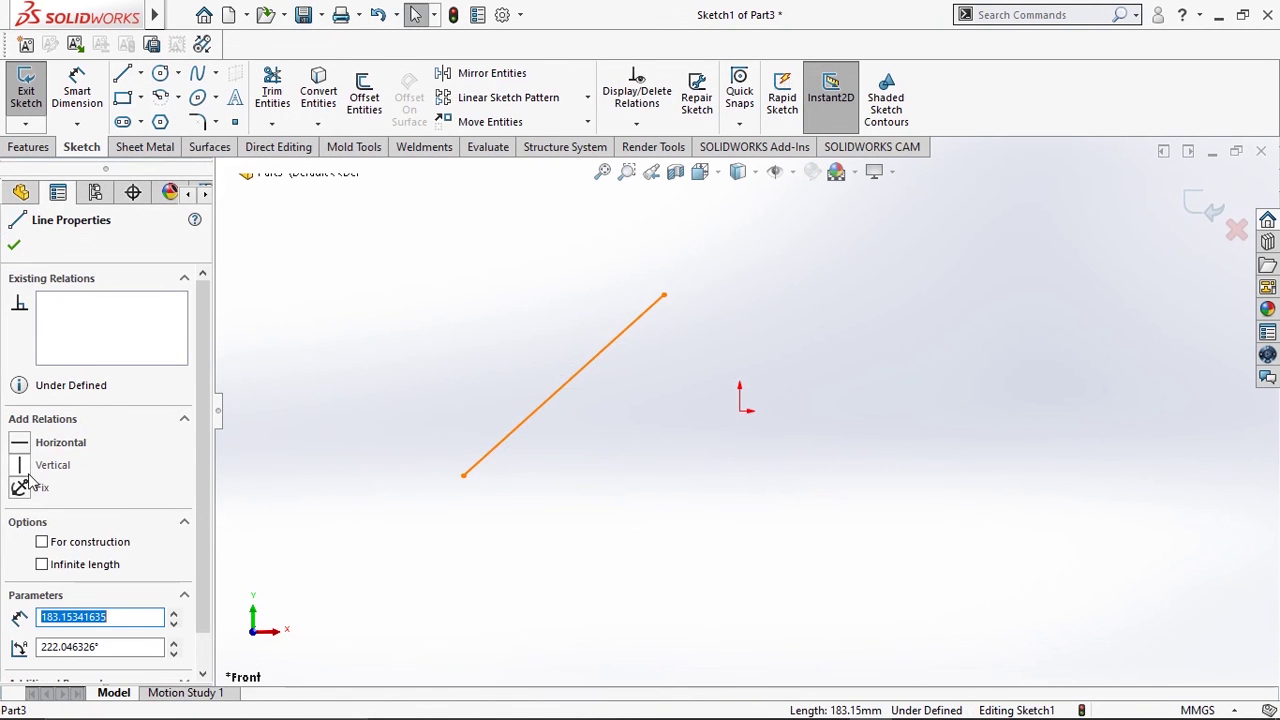
{"action": "left_click", "coordinate": [21, 443]}
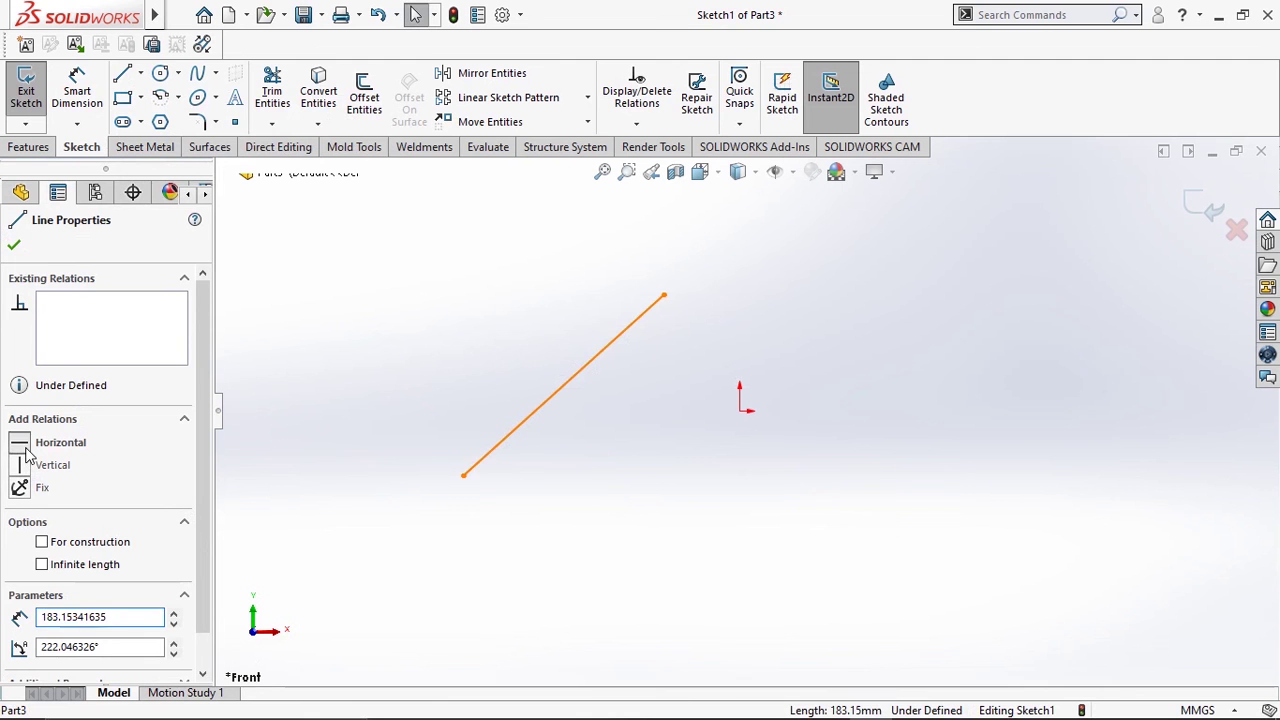
{"action": "key", "text": "Delete"}
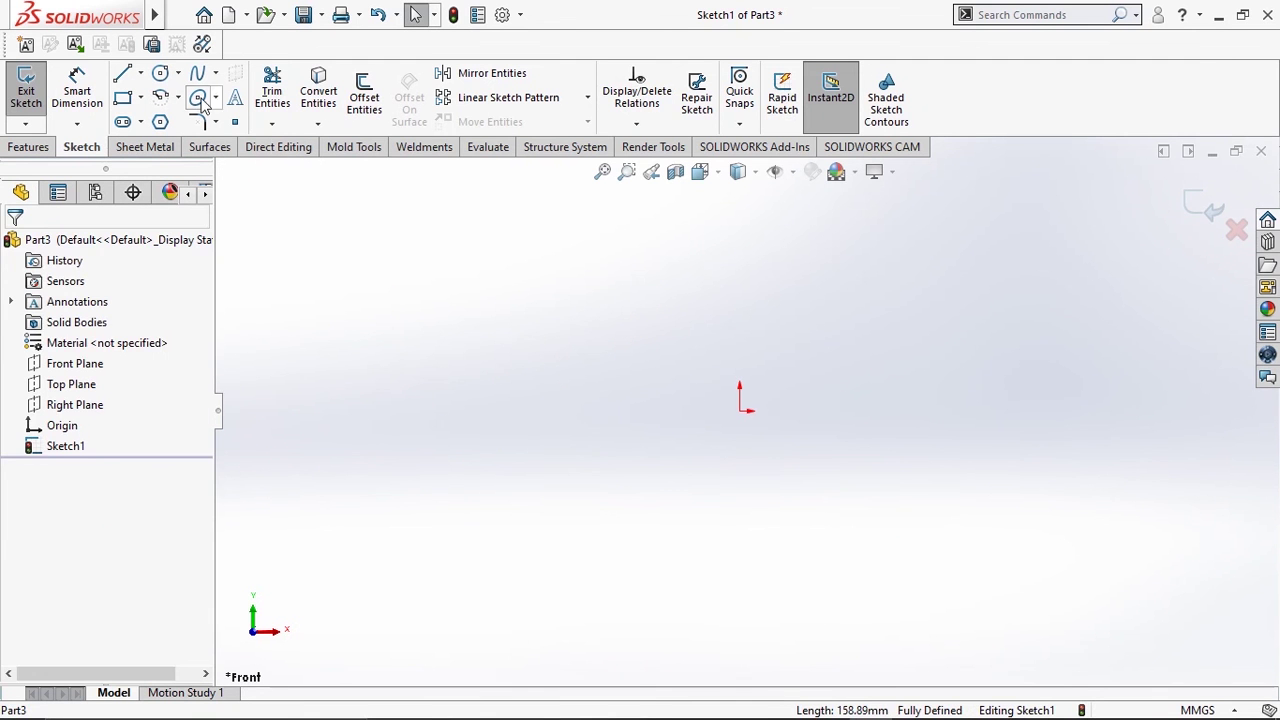
Draw two side-by-side circles and make them concentric
{"action": "left_click", "coordinate": [160, 73]}
{"action": "left_click", "coordinate": [463, 307]}
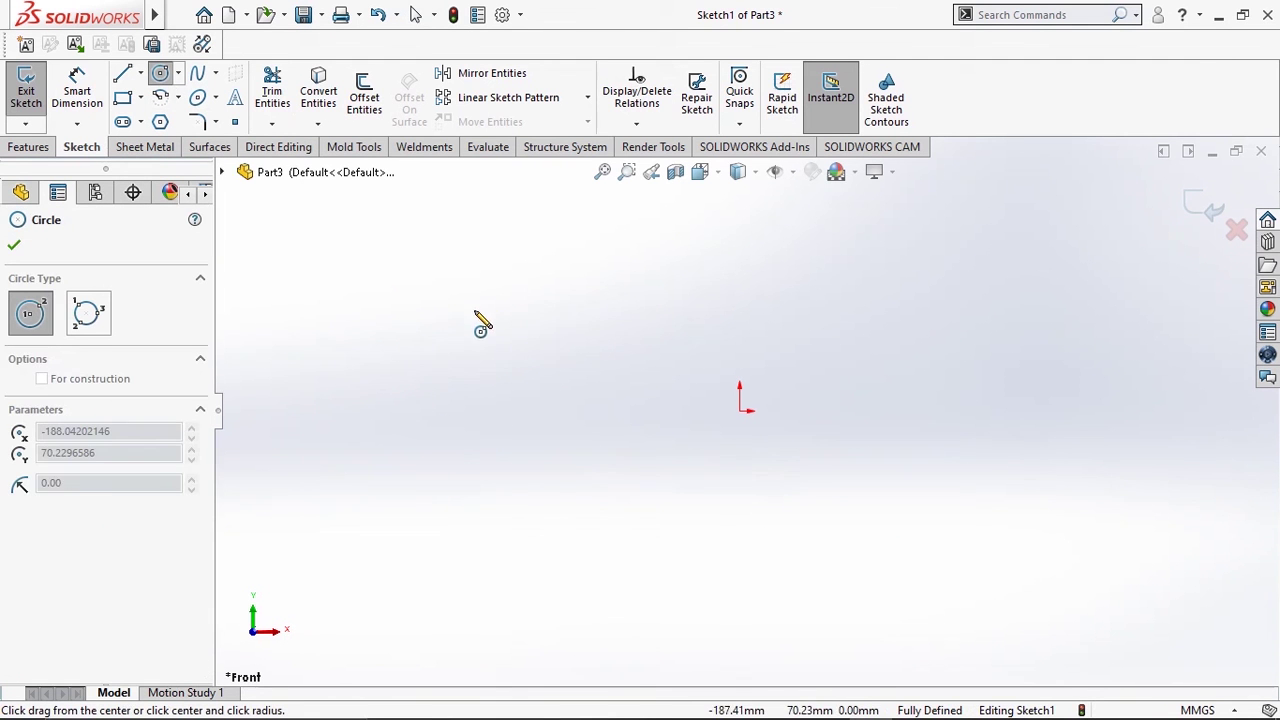
{"action": "left_click", "coordinate": [550, 340]}
{"action": "left_click", "coordinate": [700, 307]}
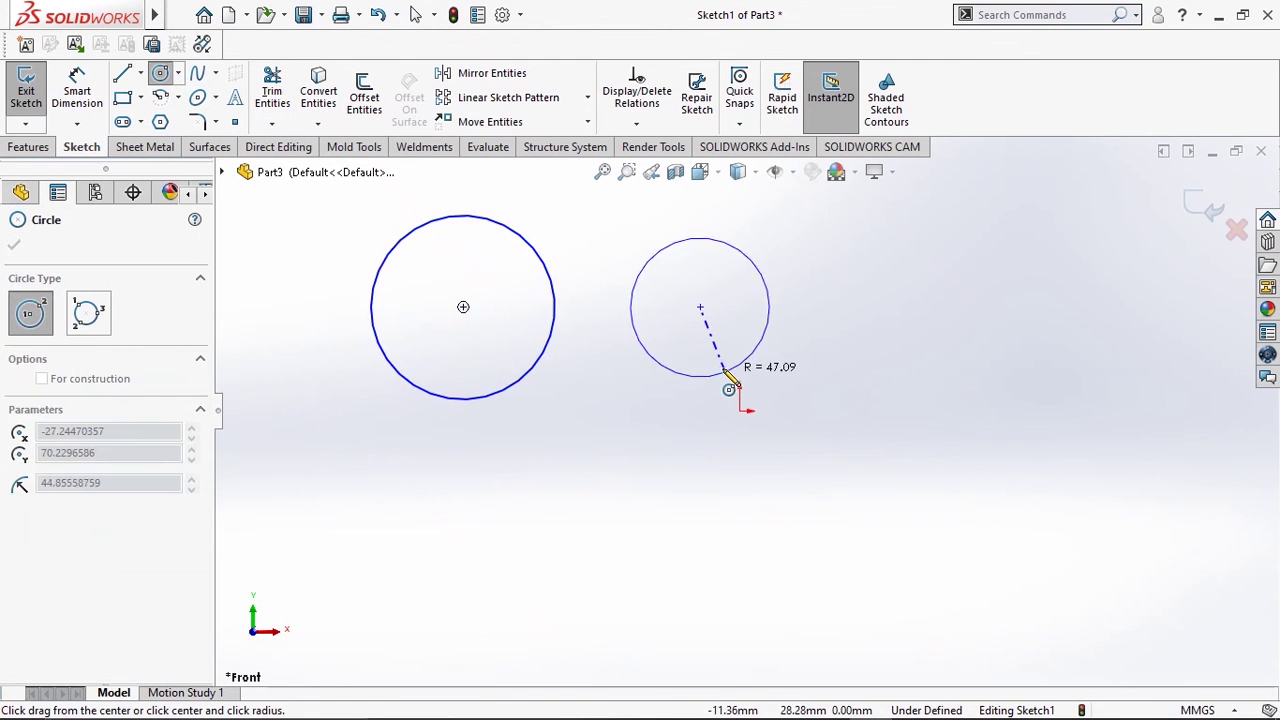
{"action": "left_click", "coordinate": [739, 355]}
{"action": "key", "text": "Escape"}
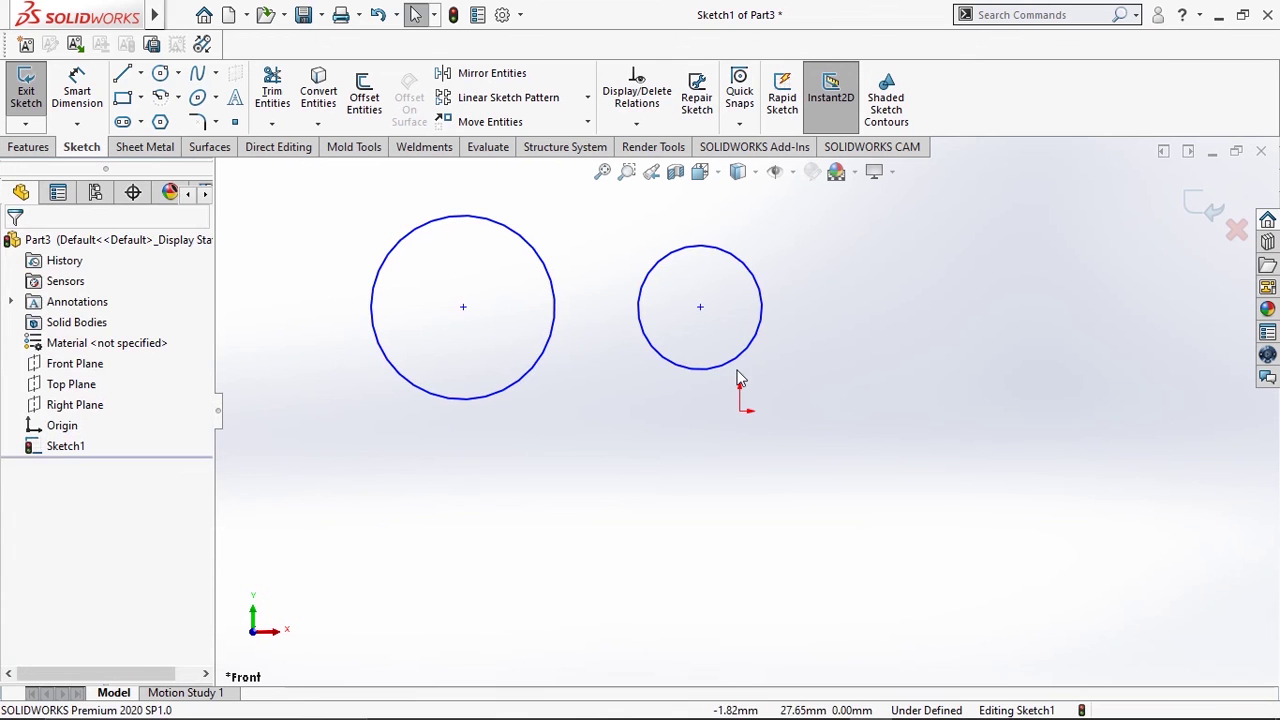
{"action": "left_click", "coordinate": [736, 358]}
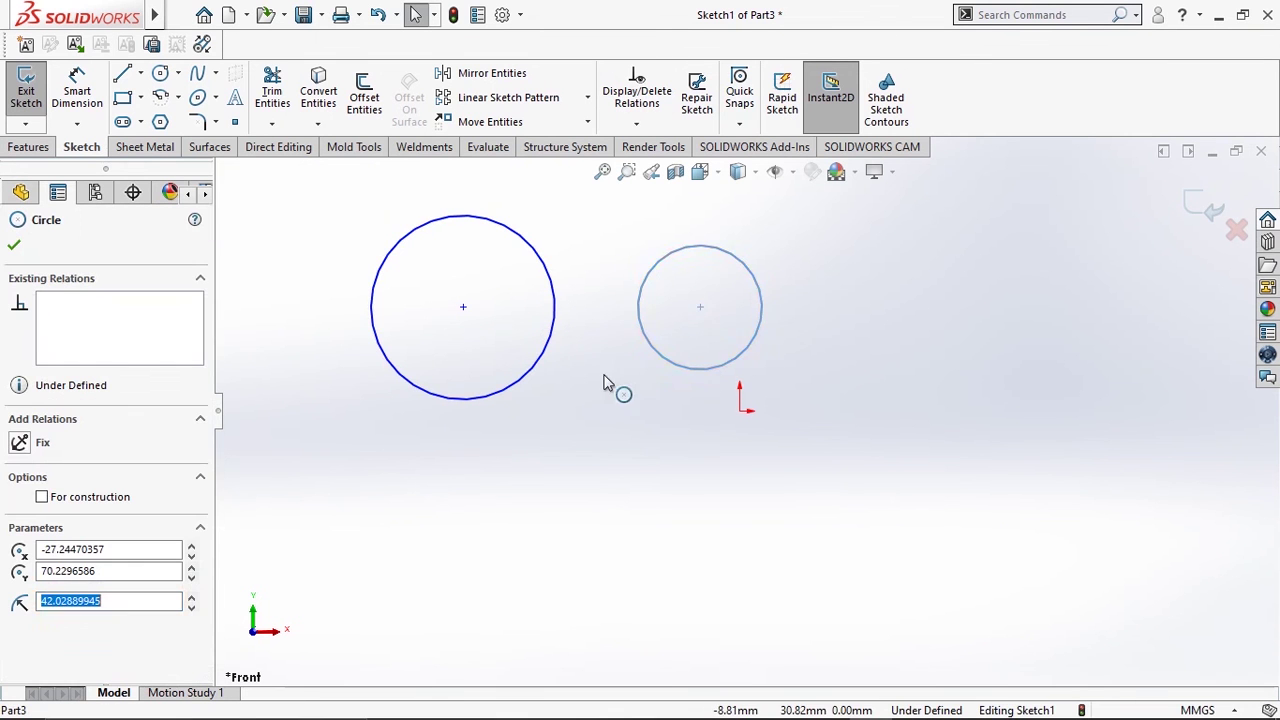
{"action": "left_click", "coordinate": [538, 361], "text": "ctrl"}
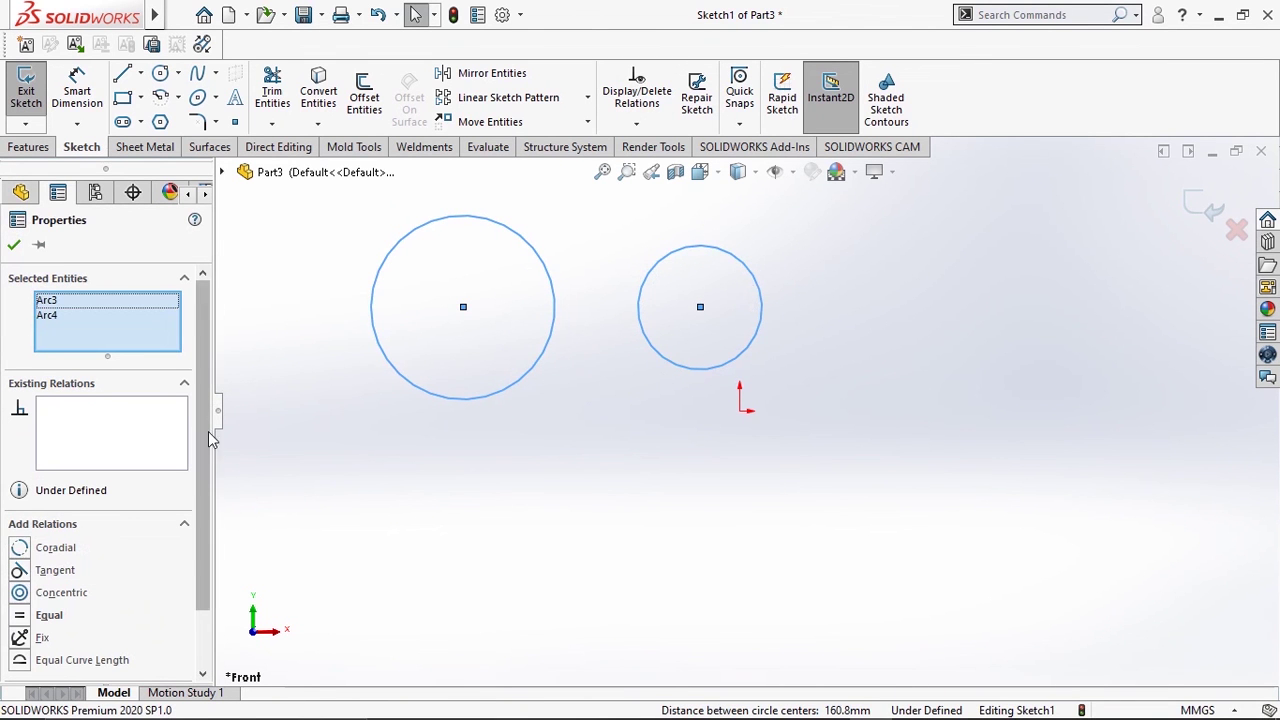
{"action": "left_click", "coordinate": [30, 596]}
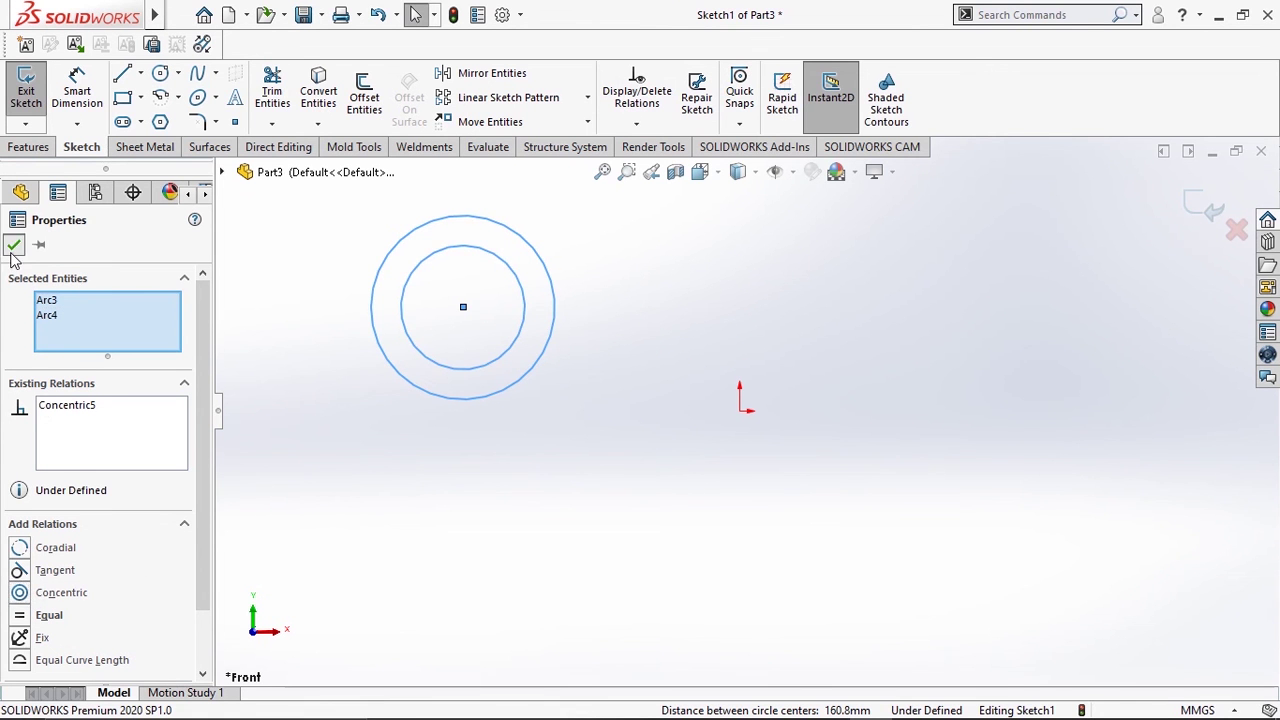
{"action": "key", "text": "Escape"}
Draw a small upper-right circle and a large lower circle, then select both
{"action": "left_click", "coordinate": [160, 73]}
{"action": "left_click", "coordinate": [938, 300]}
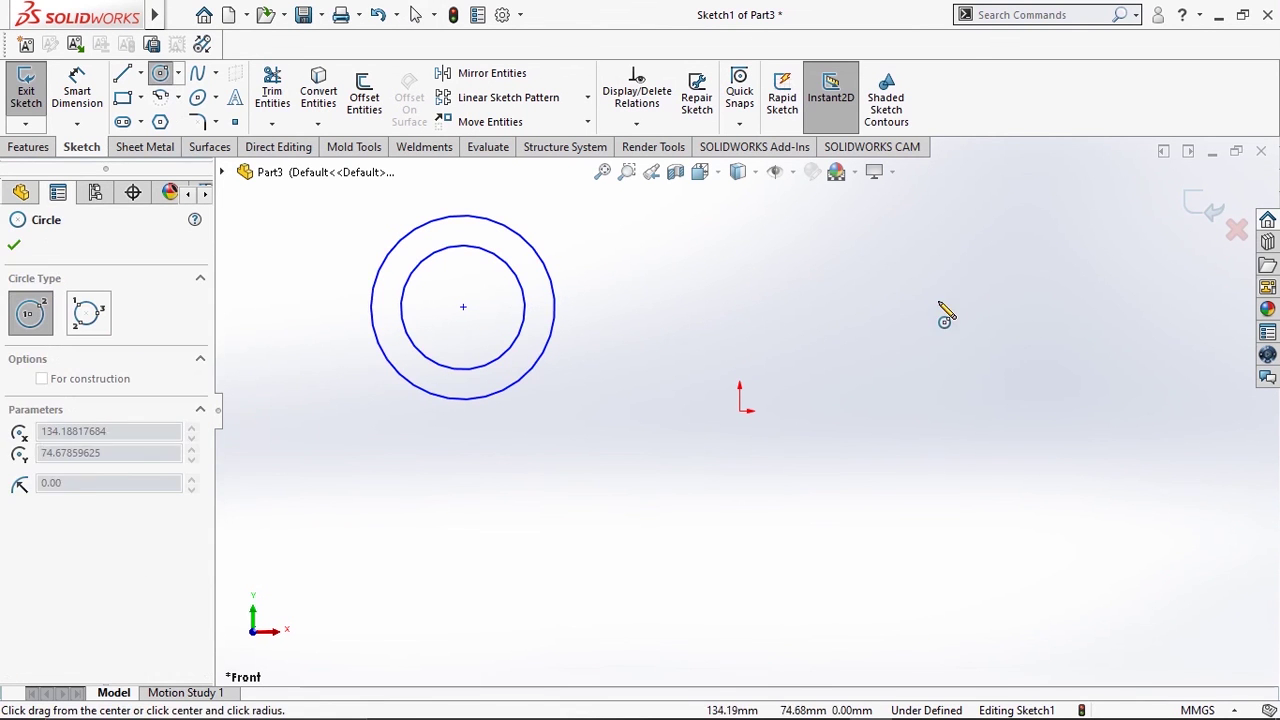
{"action": "left_click", "coordinate": [966, 353]}
{"action": "left_click", "coordinate": [812, 520]}
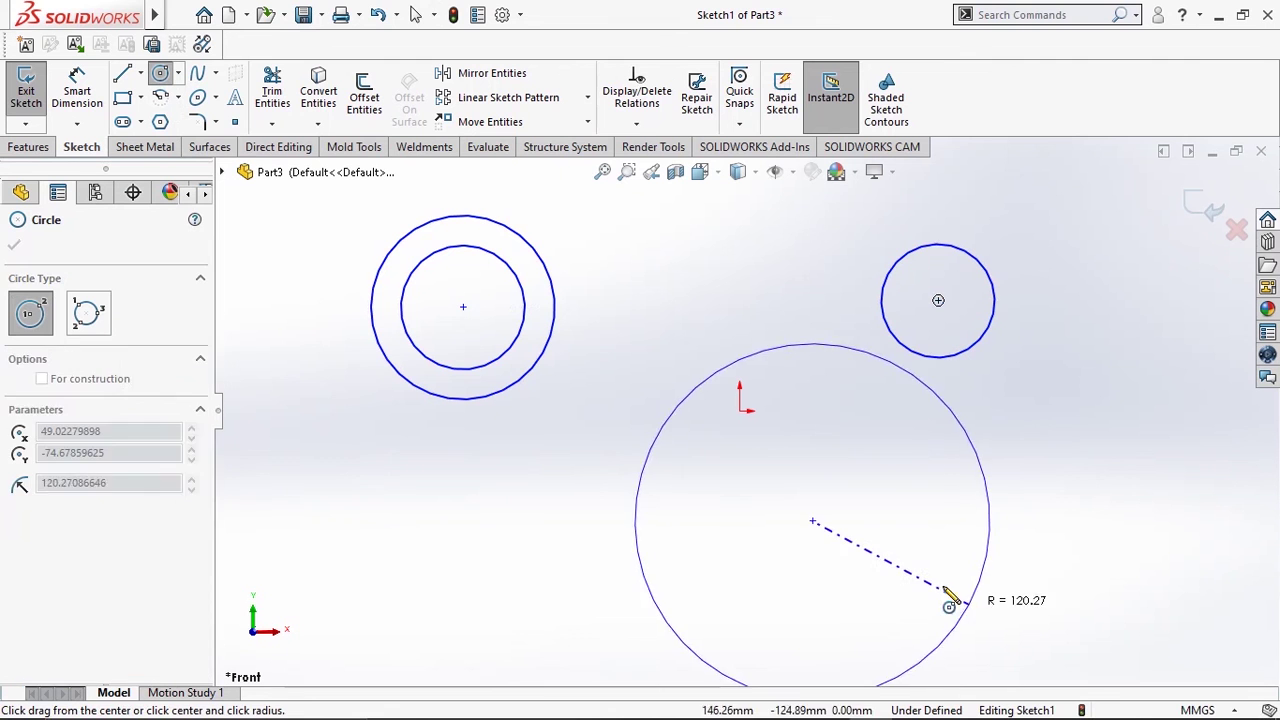
{"action": "left_click", "coordinate": [936, 572]}
{"action": "right_click", "coordinate": [650, 455]}
{"action": "left_click", "coordinate": [694, 540]}
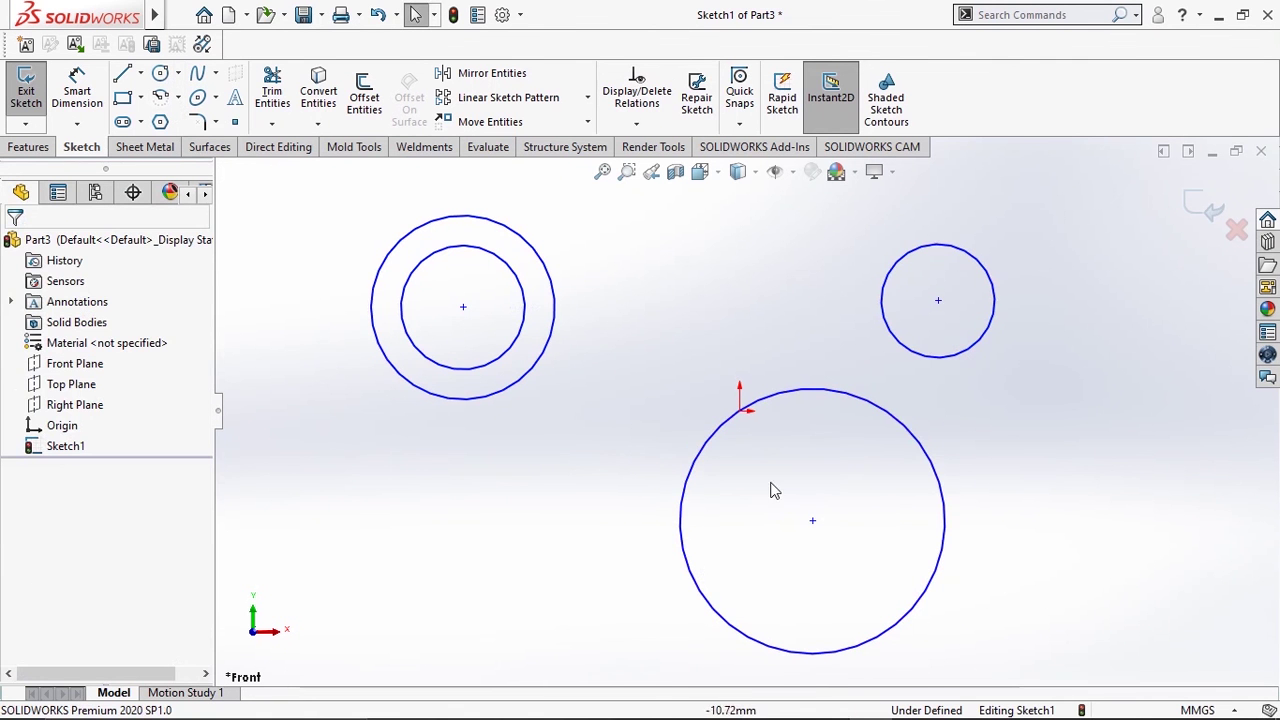
{"action": "left_click", "coordinate": [925, 358]}
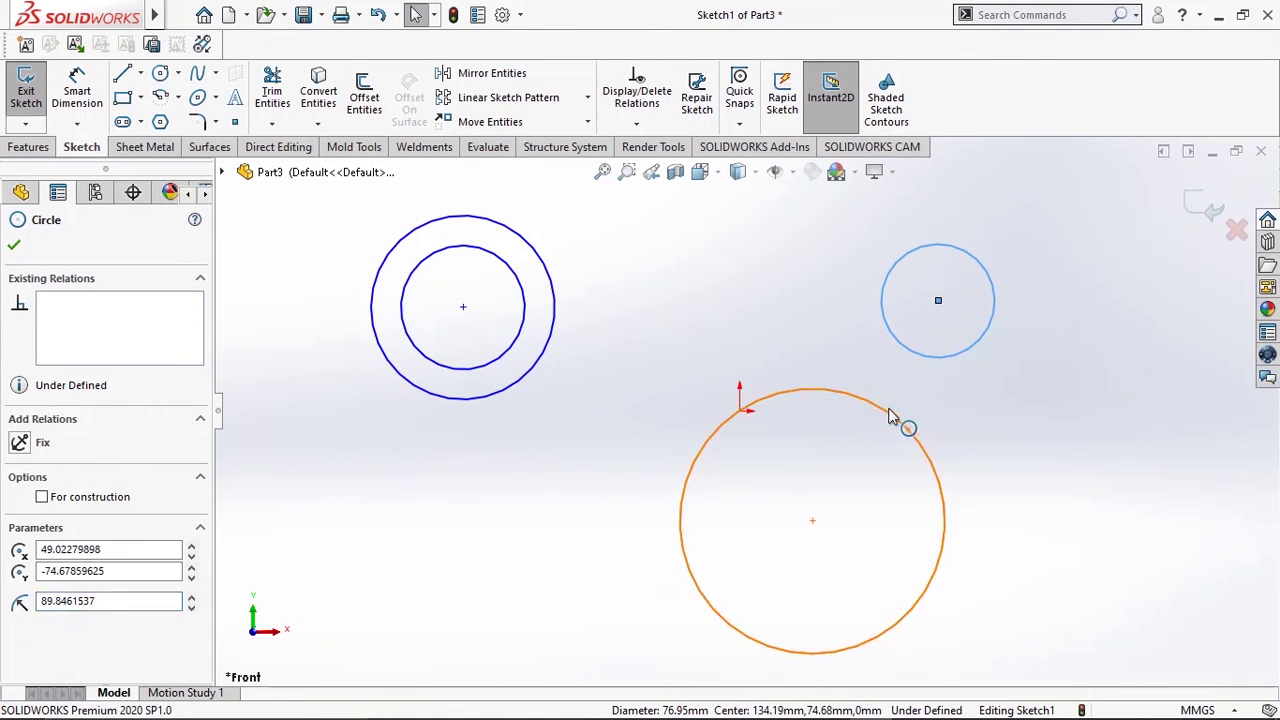
{"action": "left_click", "coordinate": [901, 421], "text": "ctrl"}
Make the two circles equal in size and the slot's slanted right line vertical
{"action": "left_click", "coordinate": [20, 616]}
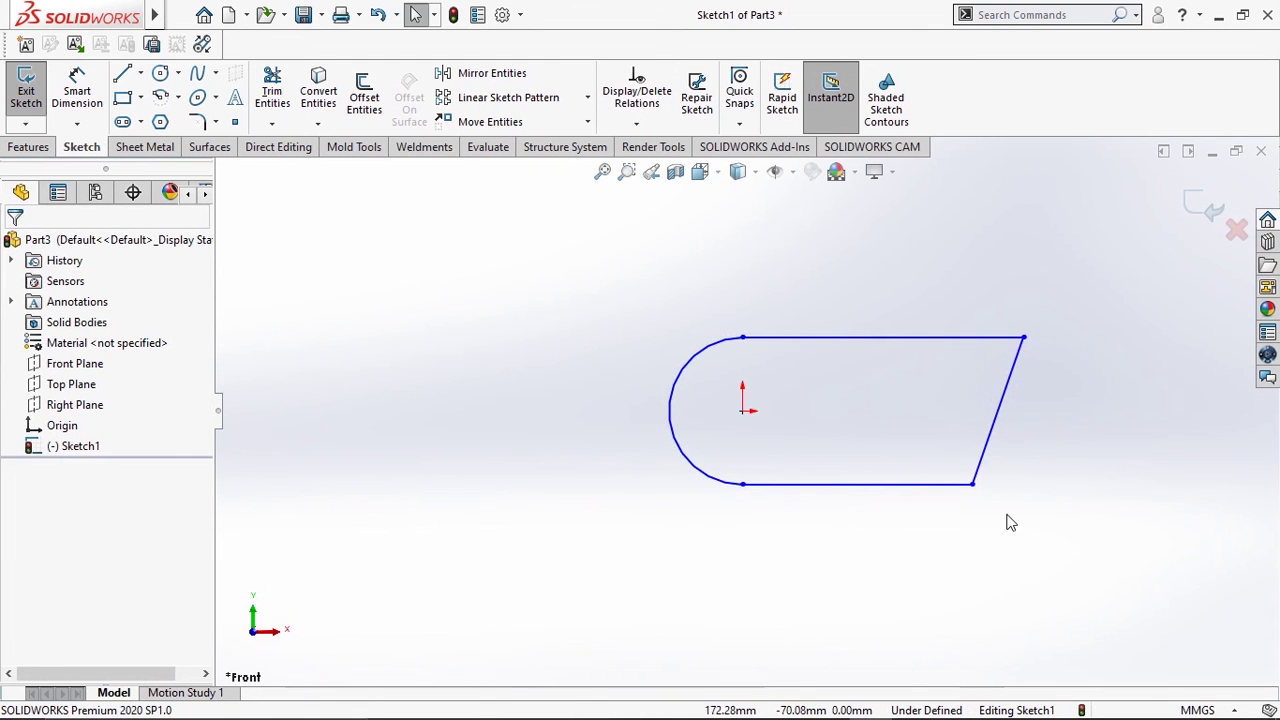
{"action": "left_click", "coordinate": [981, 463]}
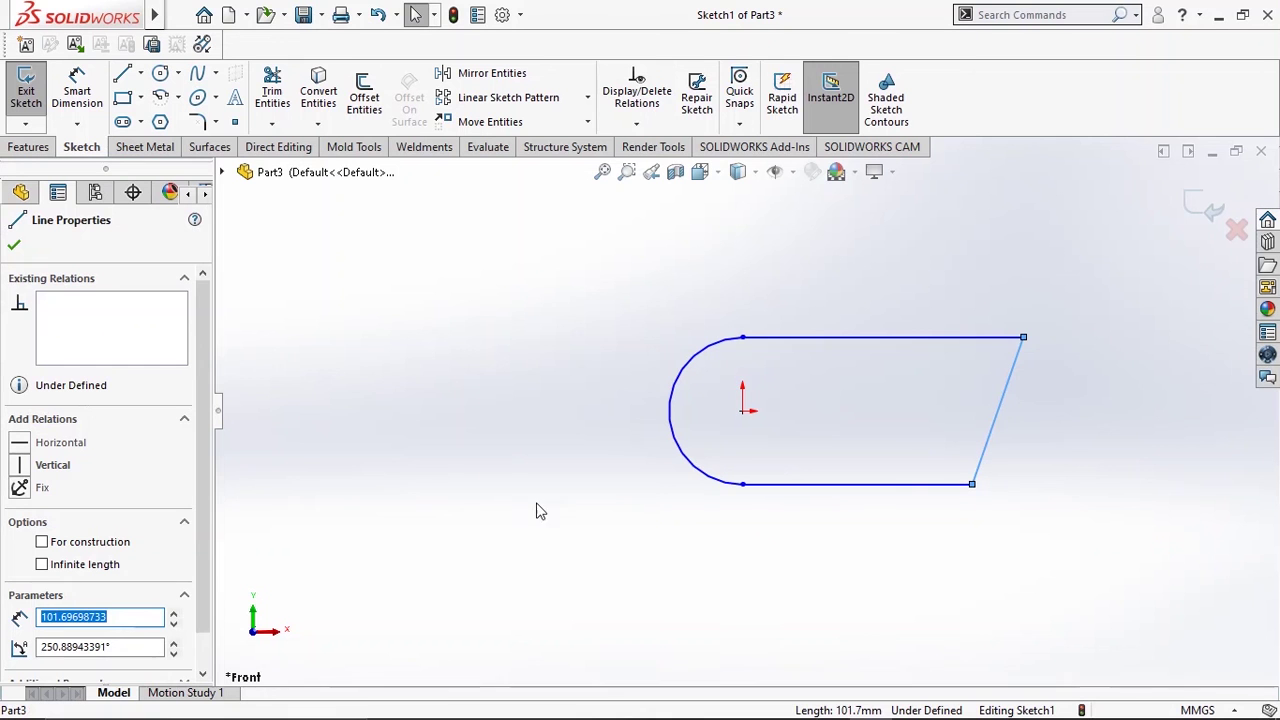
{"action": "left_click", "coordinate": [20, 466]}
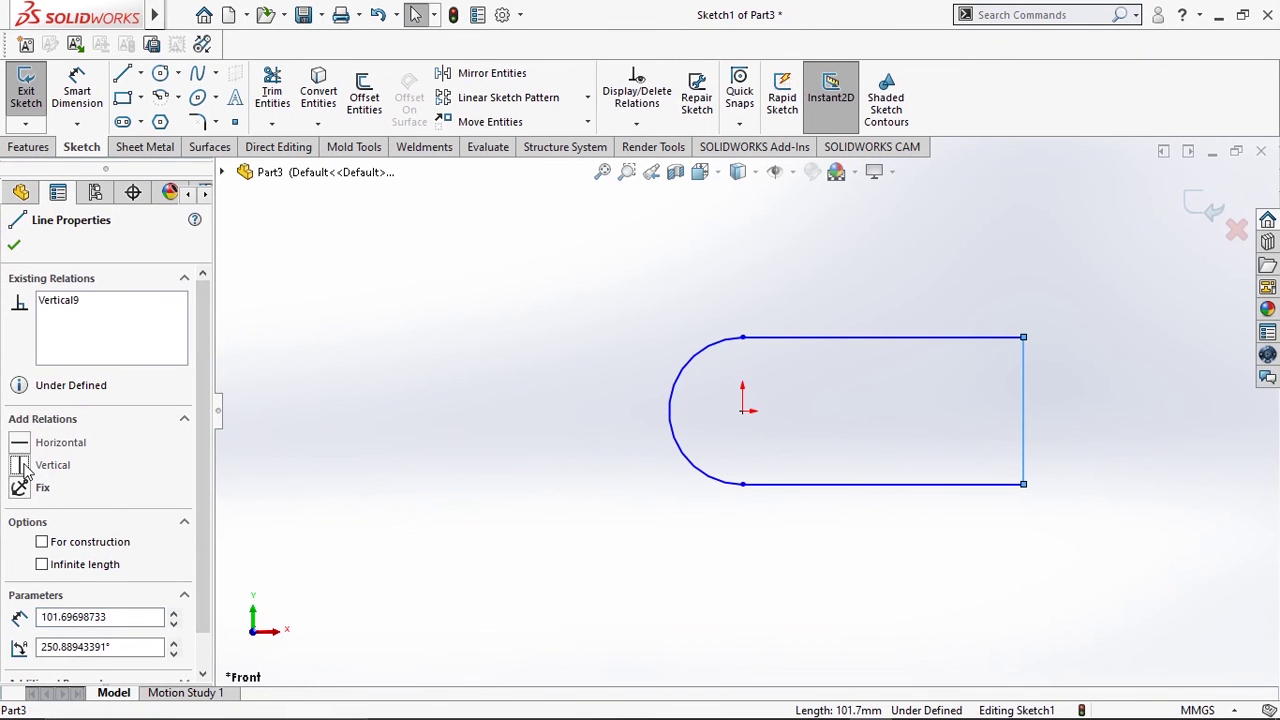
{"action": "left_click", "coordinate": [14, 248]}
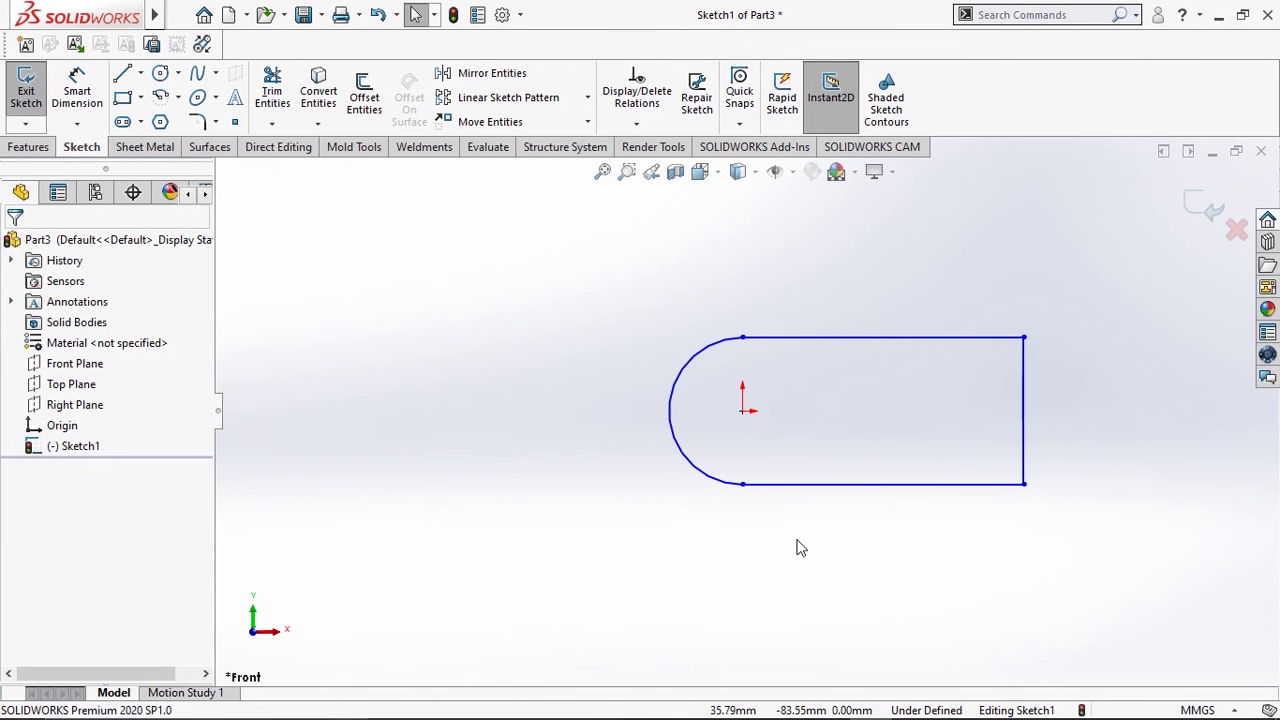
Make the slot's bottom and right lines equal in length
{"action": "left_click", "coordinate": [972, 484]}
{"action": "left_click", "coordinate": [1023, 426], "text": "ctrl"}
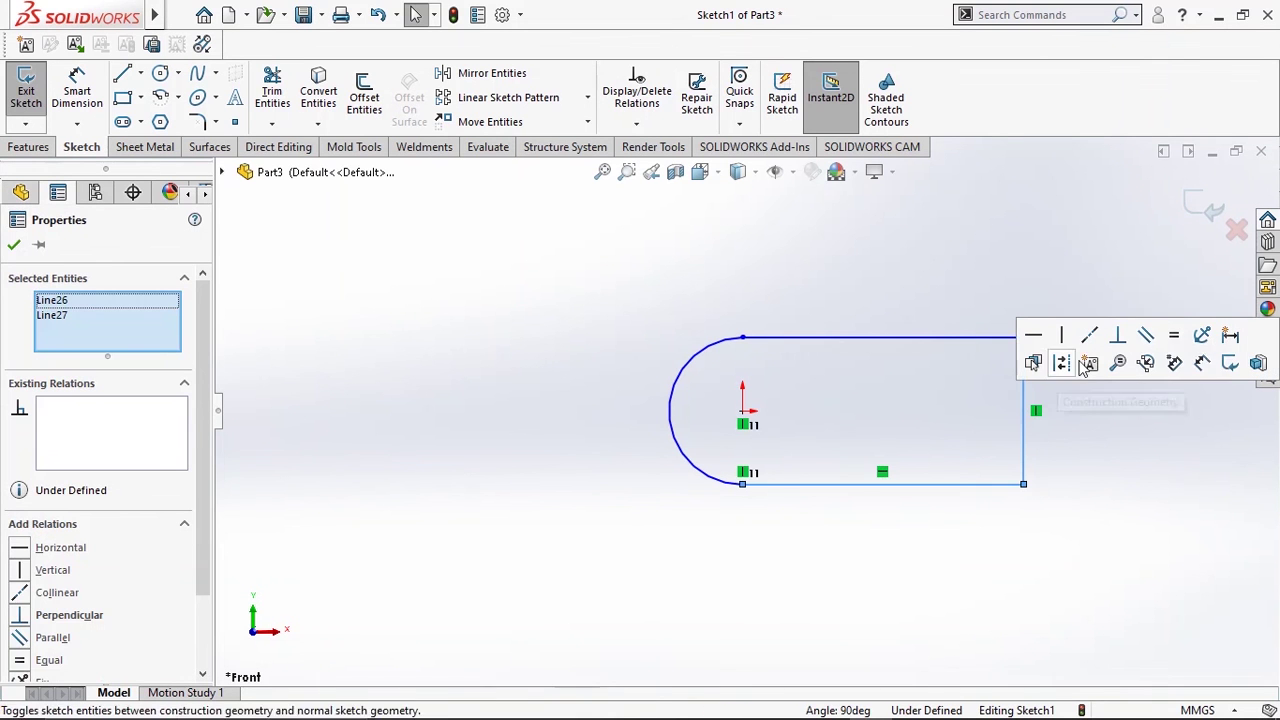
{"action": "left_click", "coordinate": [1174, 334]}
{"action": "left_click", "coordinate": [1072, 504]}
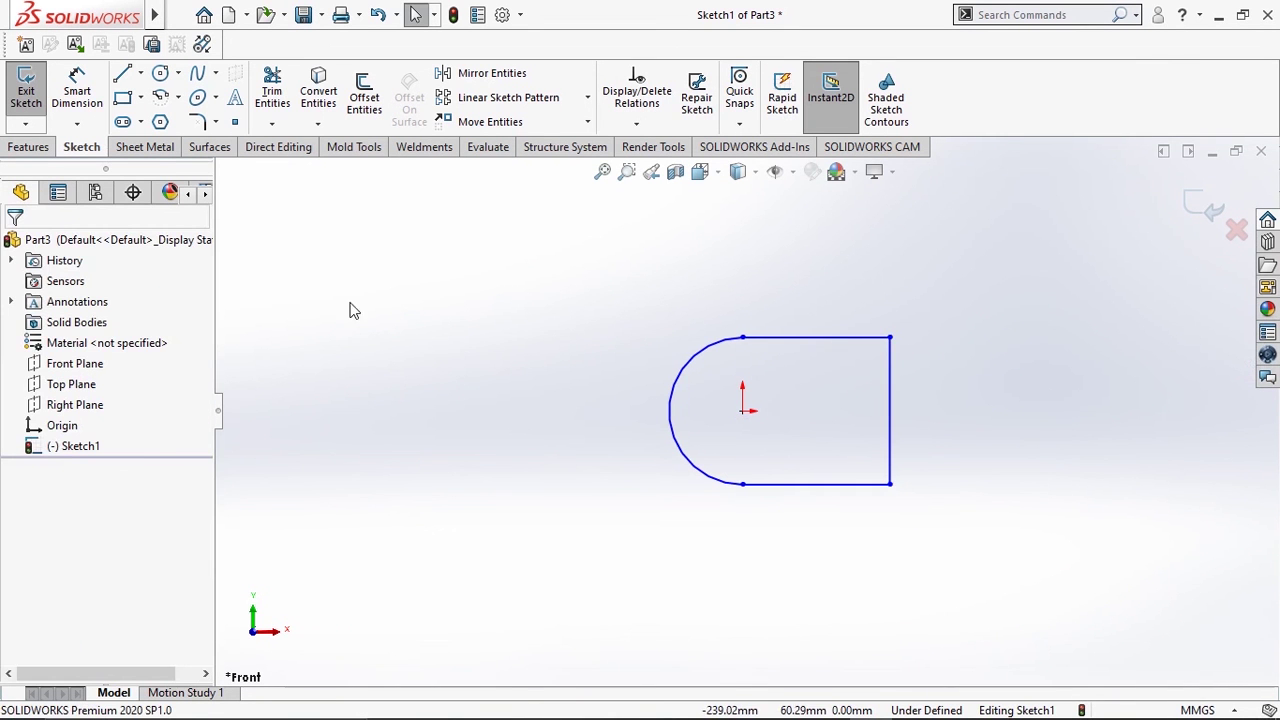
Dimension the right vertical line at 100 mm, fully defining the slot sketch
{"action": "left_click", "coordinate": [77, 92]}
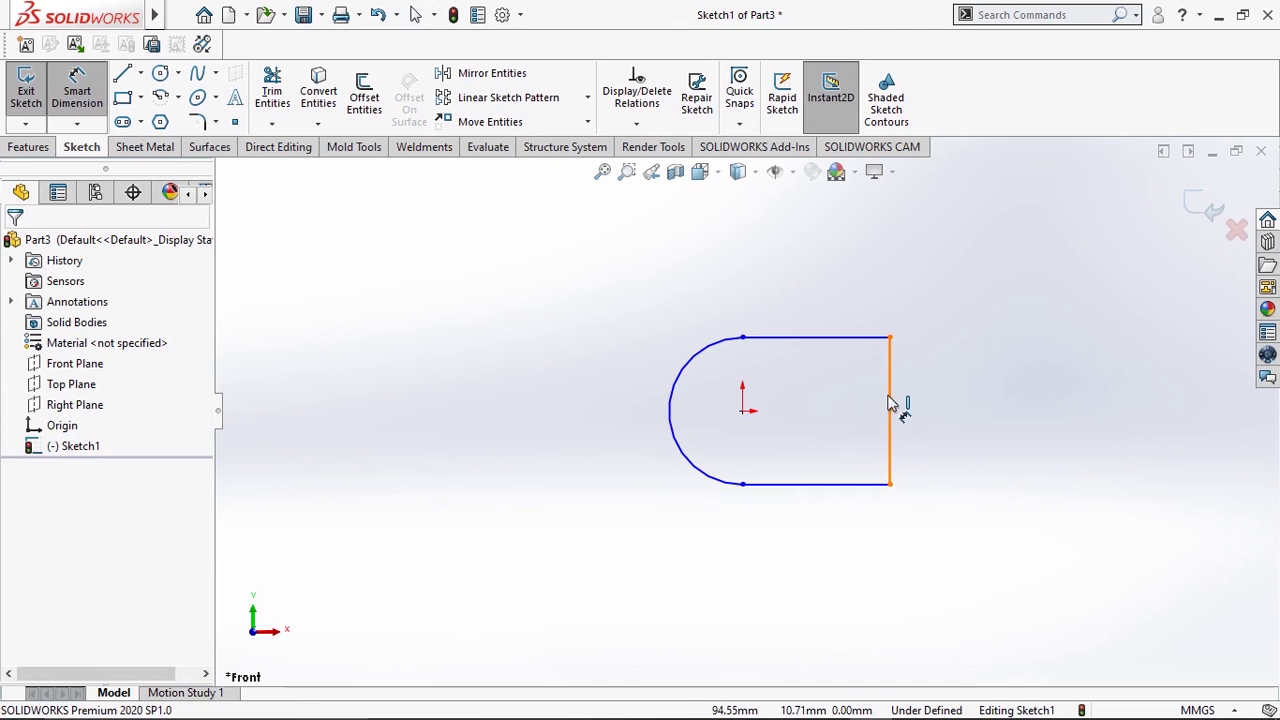
{"action": "left_click", "coordinate": [890, 408]}
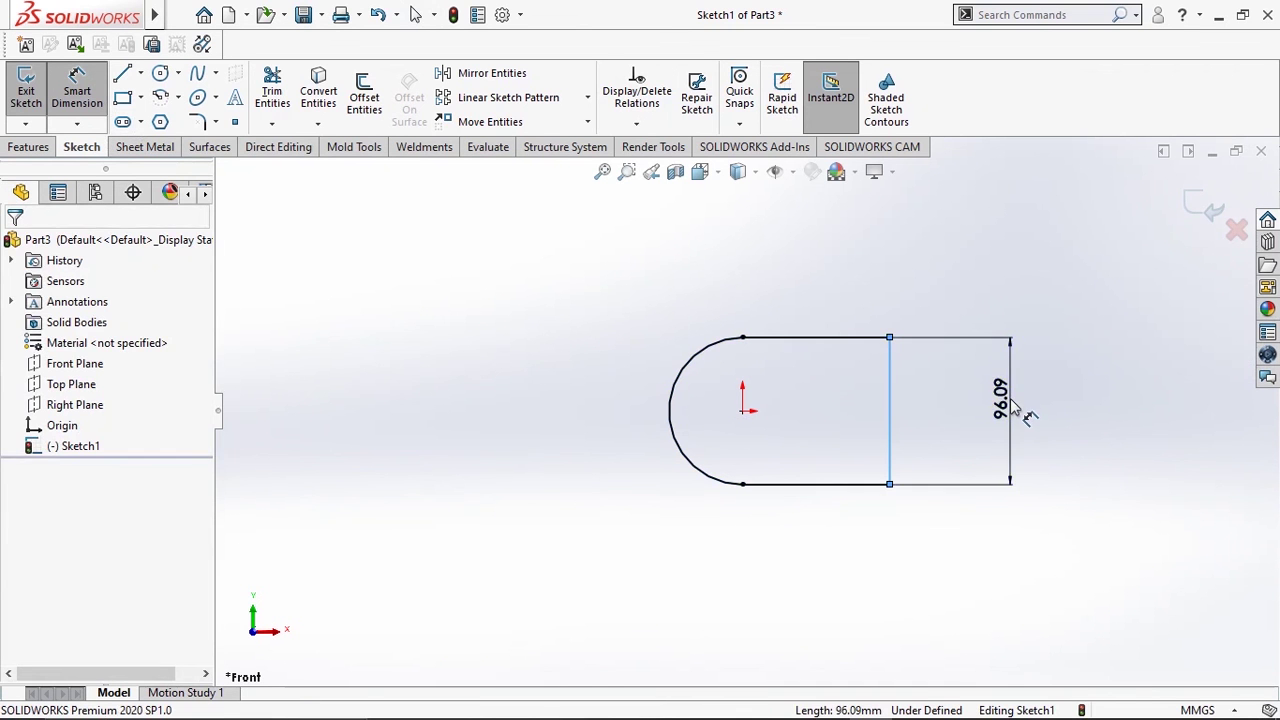
{"action": "left_click", "coordinate": [1012, 407]}
{"action": "type", "text": "100"}
{"action": "key", "text": "Return"}
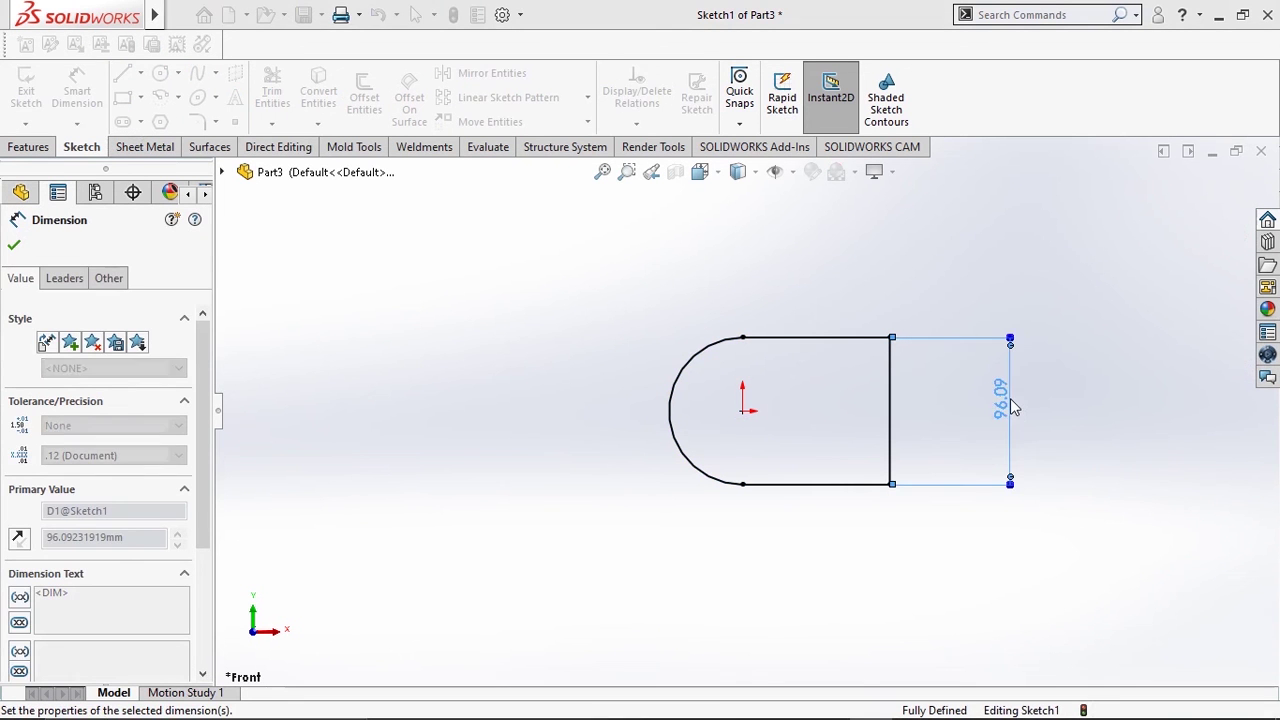
{"action": "key", "text": "Escape"}
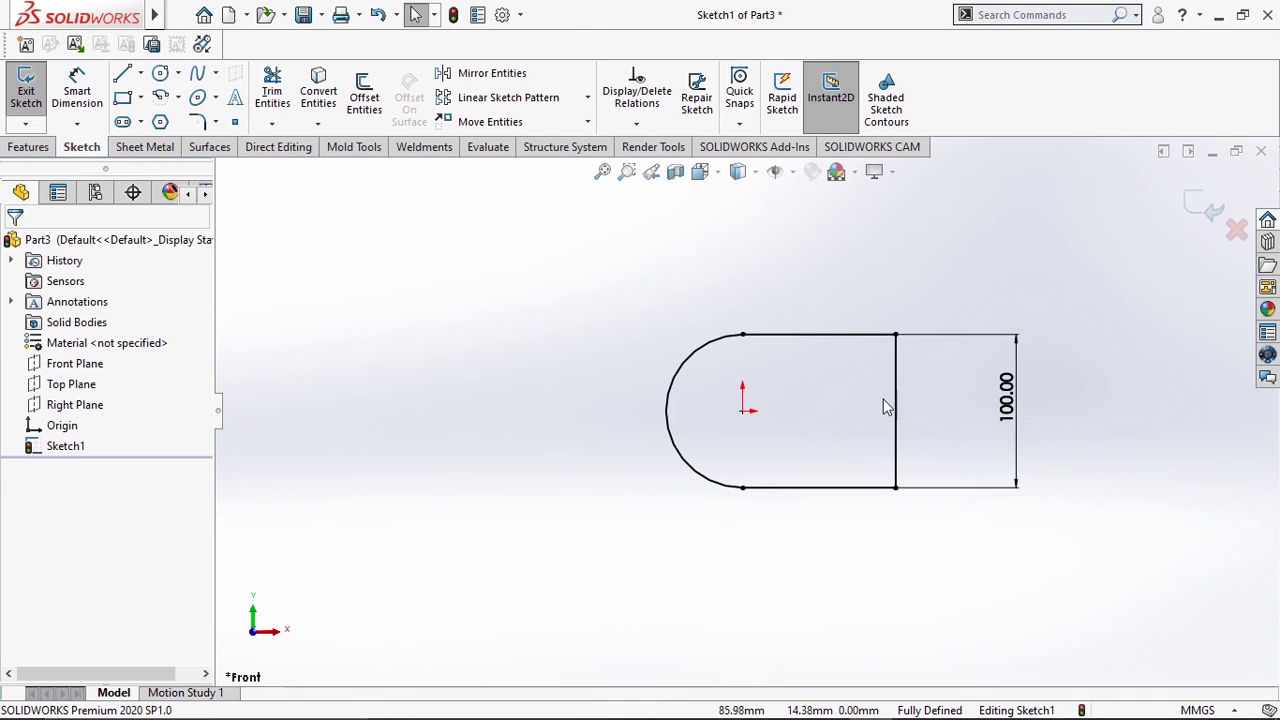